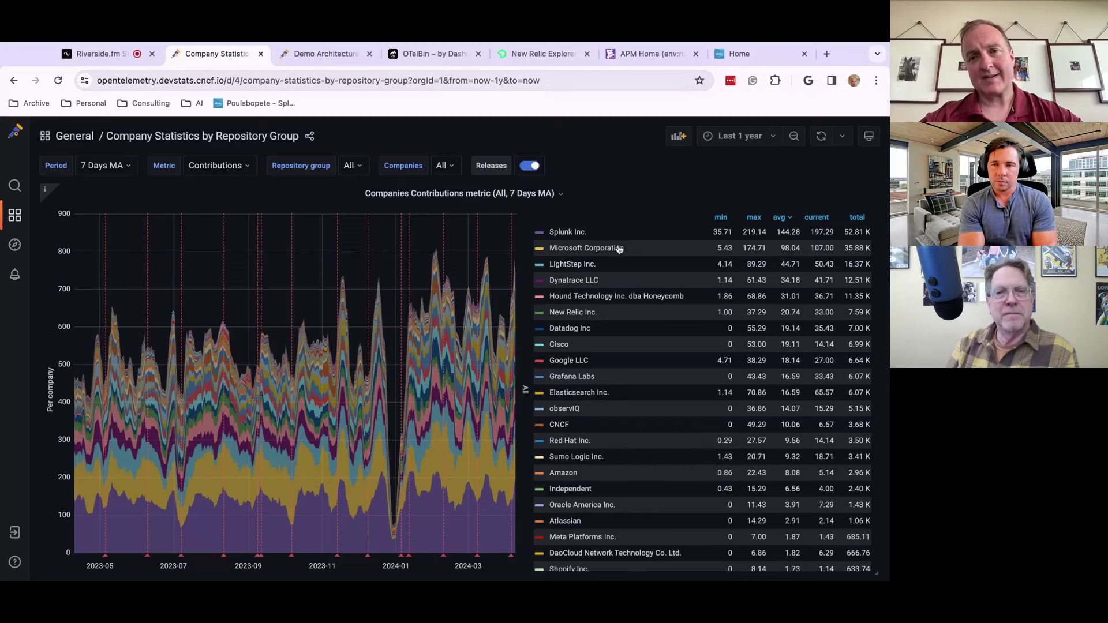
Step: Set the Grafana contributions chart to Last 5 years, then switch to the Demo Architecture docs
{"action": "left_click", "coordinate": [737, 134]}
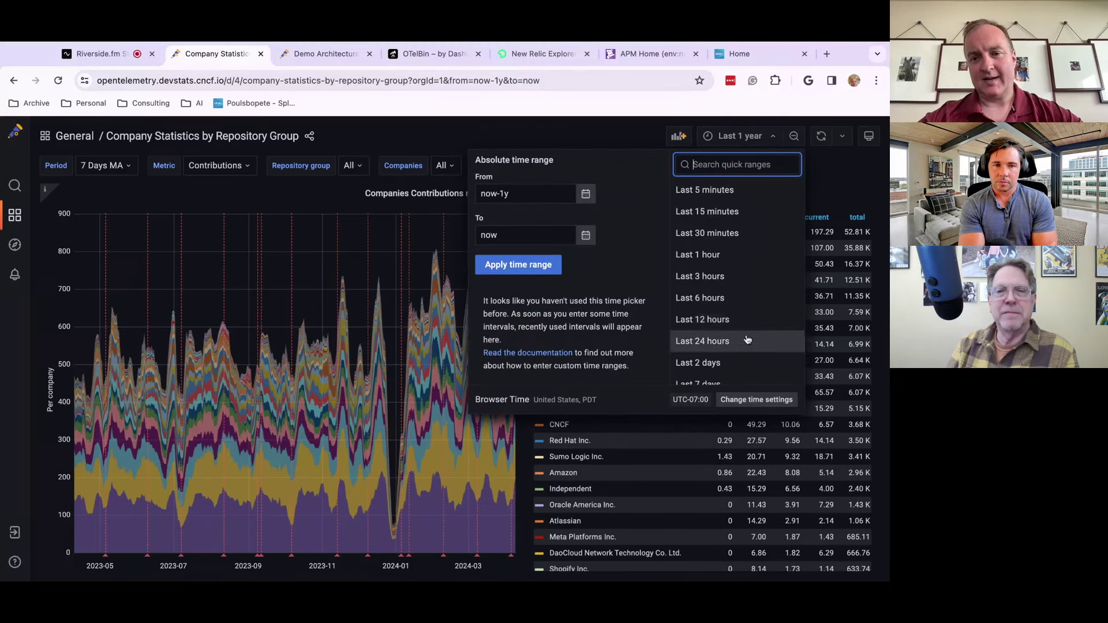
{"action": "scroll", "coordinate": [748, 339], "scroll_direction": "down", "scroll_amount": 2}
{"action": "scroll", "coordinate": [748, 340], "scroll_direction": "down", "scroll_amount": 4}
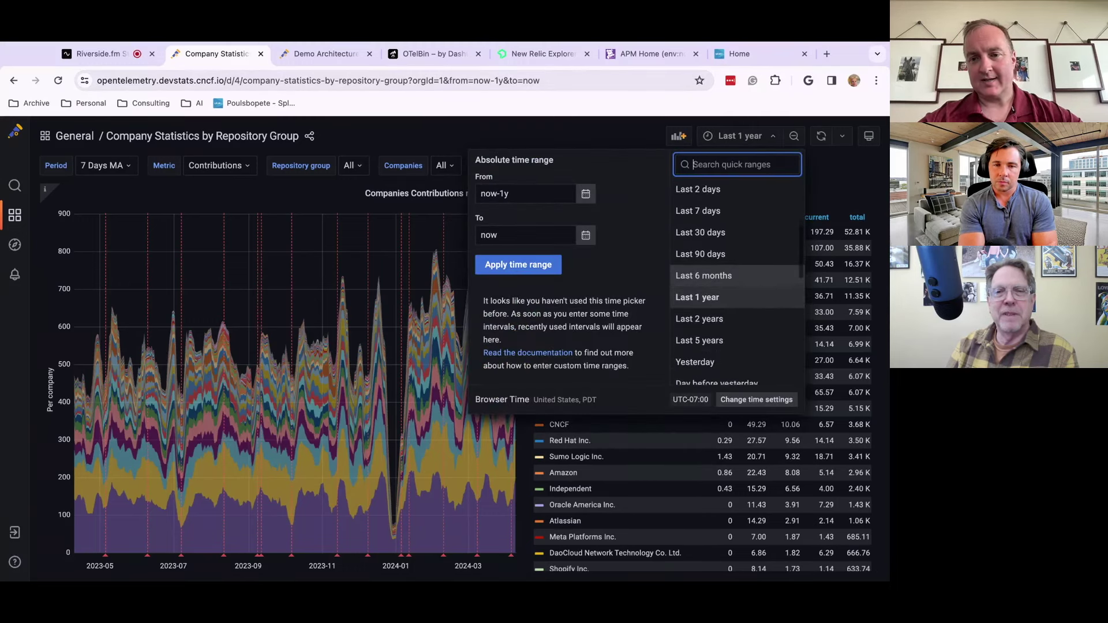
{"action": "left_click", "coordinate": [733, 338]}
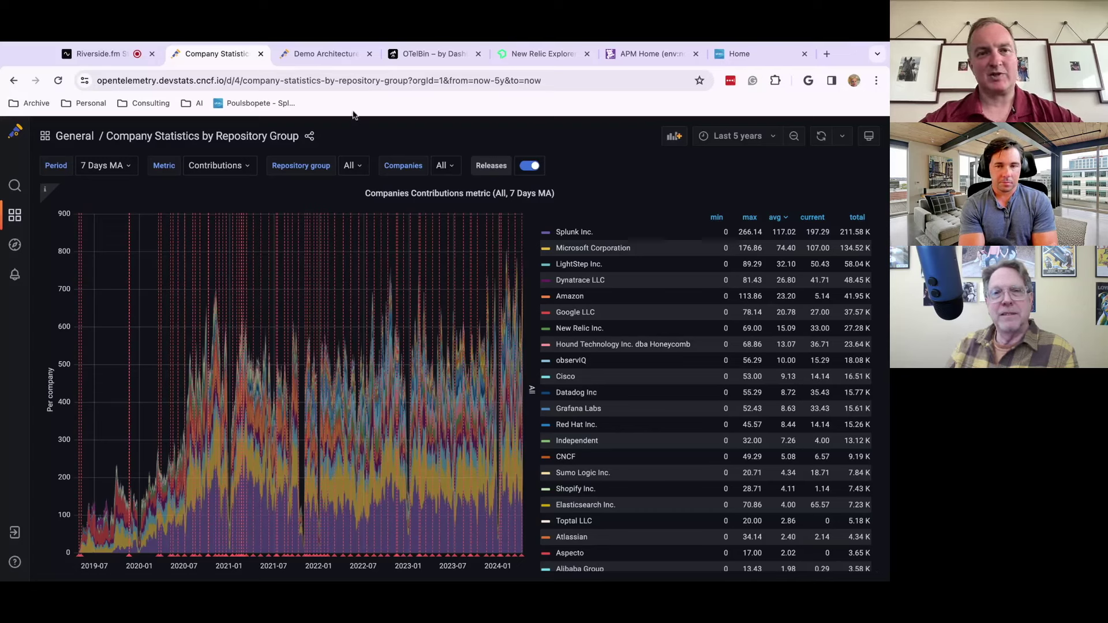
{"action": "left_click", "coordinate": [326, 64]}
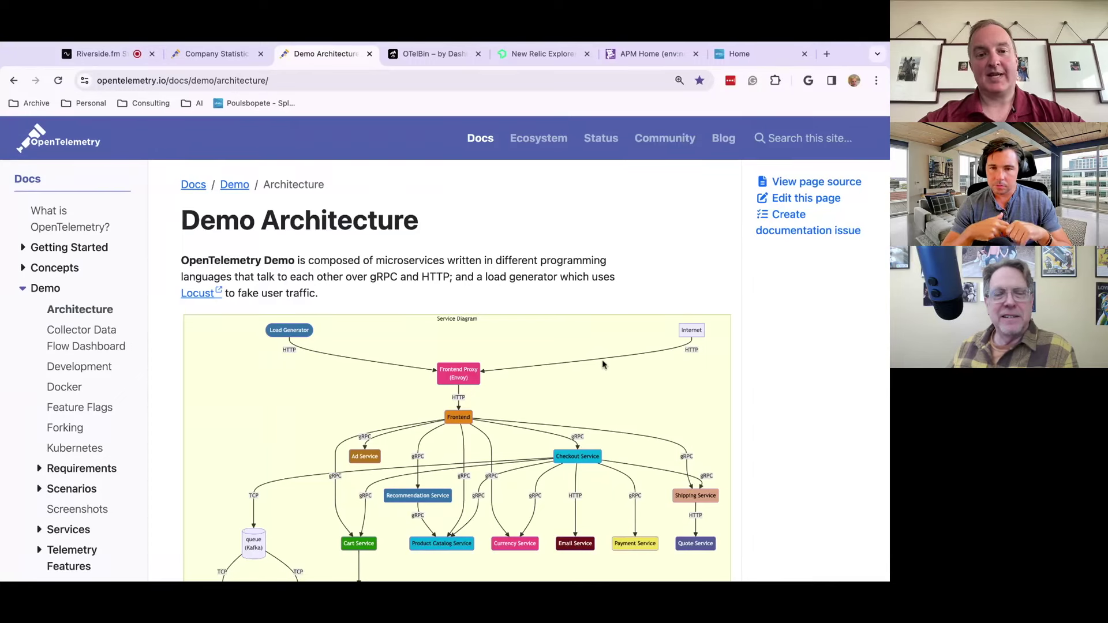
Step: Review the demo's microservices diagram, then switch to the collector config in OTelBin
{"action": "scroll", "coordinate": [602, 376], "scroll_direction": "down", "scroll_amount": 2}
{"action": "scroll", "coordinate": [602, 378], "scroll_direction": "up", "scroll_amount": 1}
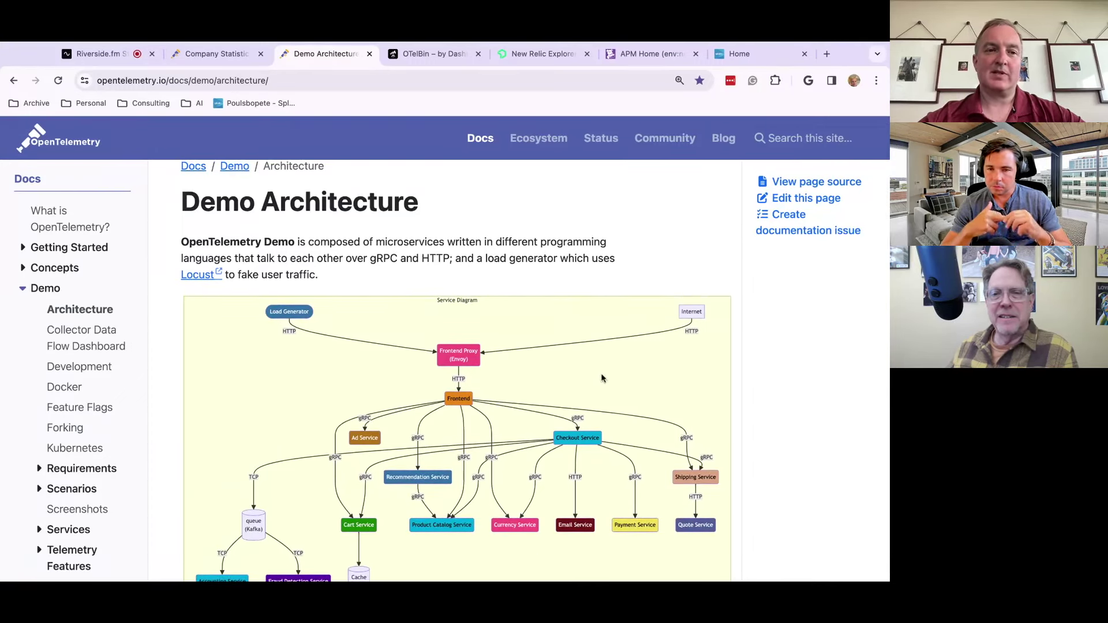
{"action": "scroll", "coordinate": [738, 477], "scroll_direction": "down", "scroll_amount": 2}
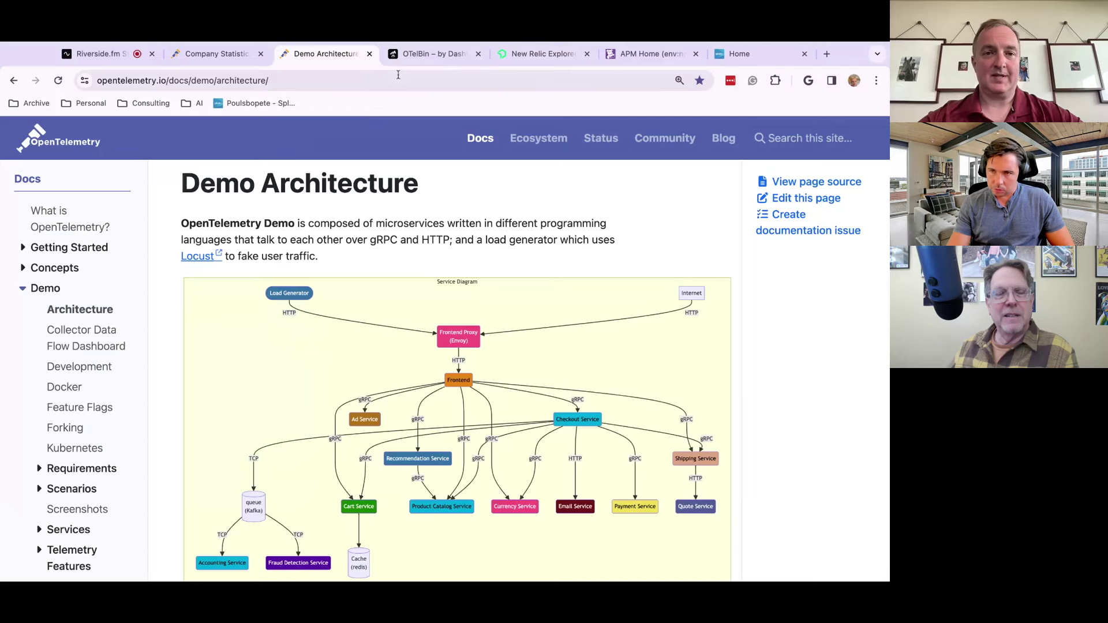
{"action": "left_click", "coordinate": [425, 53]}
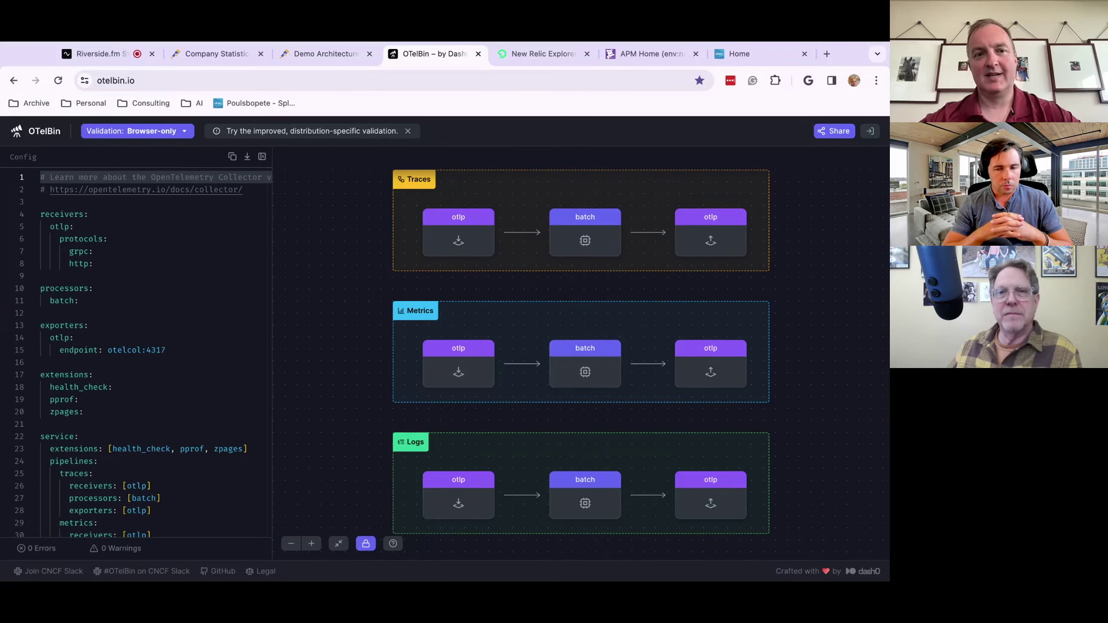
Step: Review the OTelBin traces, metrics and logs pipelines, then return to the Company Statistics dashboard
{"action": "scroll", "coordinate": [188, 416], "scroll_direction": "down", "scroll_amount": 10}
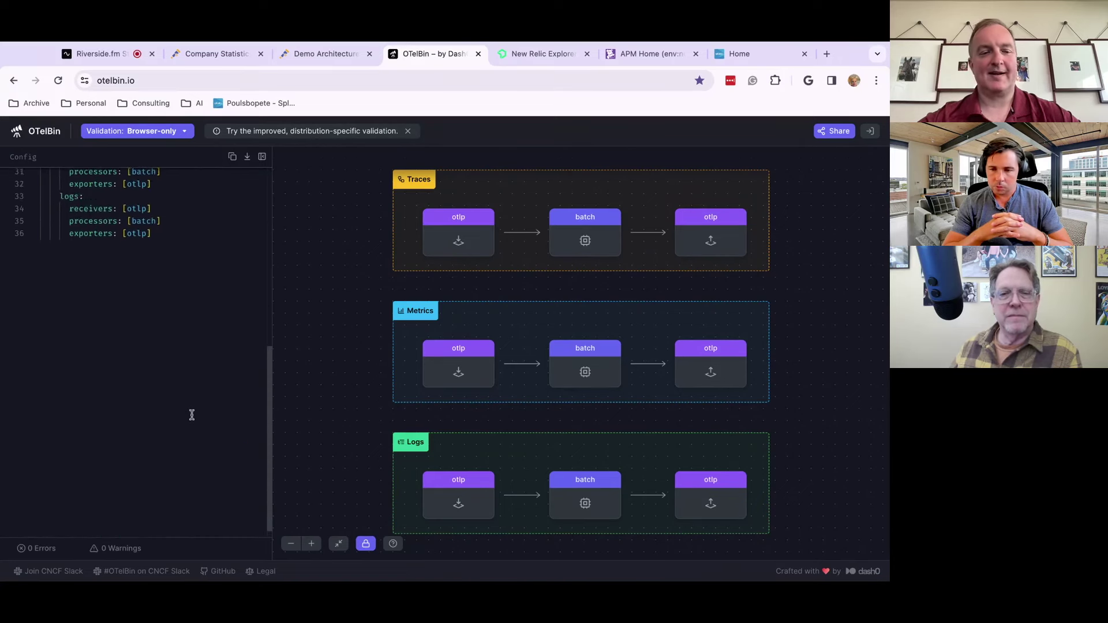
{"action": "scroll", "coordinate": [191, 415], "scroll_direction": "up", "scroll_amount": 4}
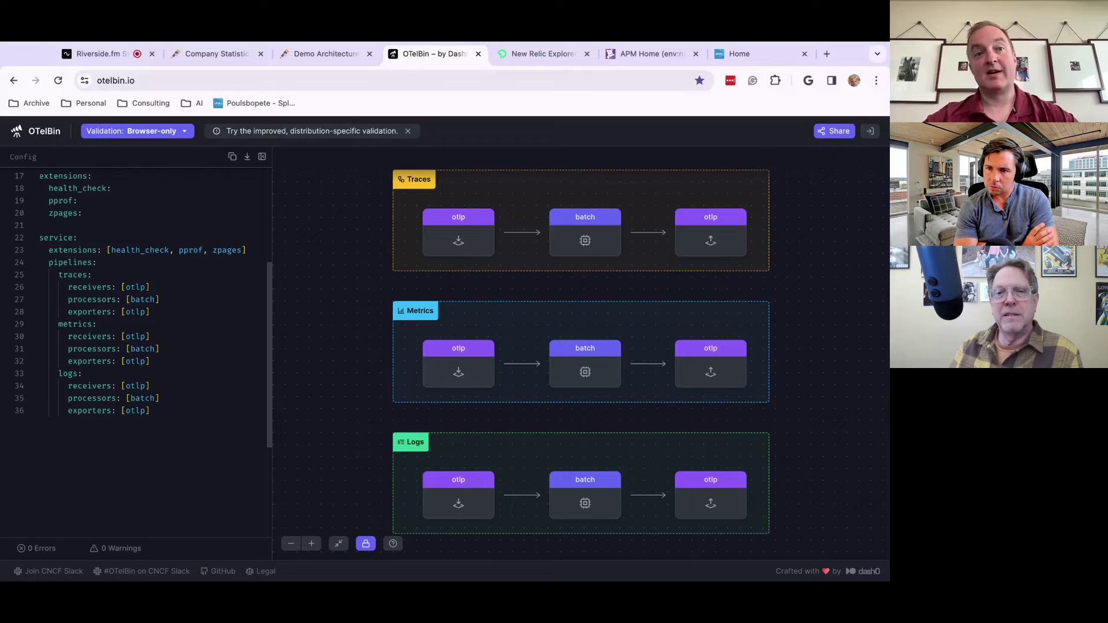
{"action": "left_click", "coordinate": [209, 53]}
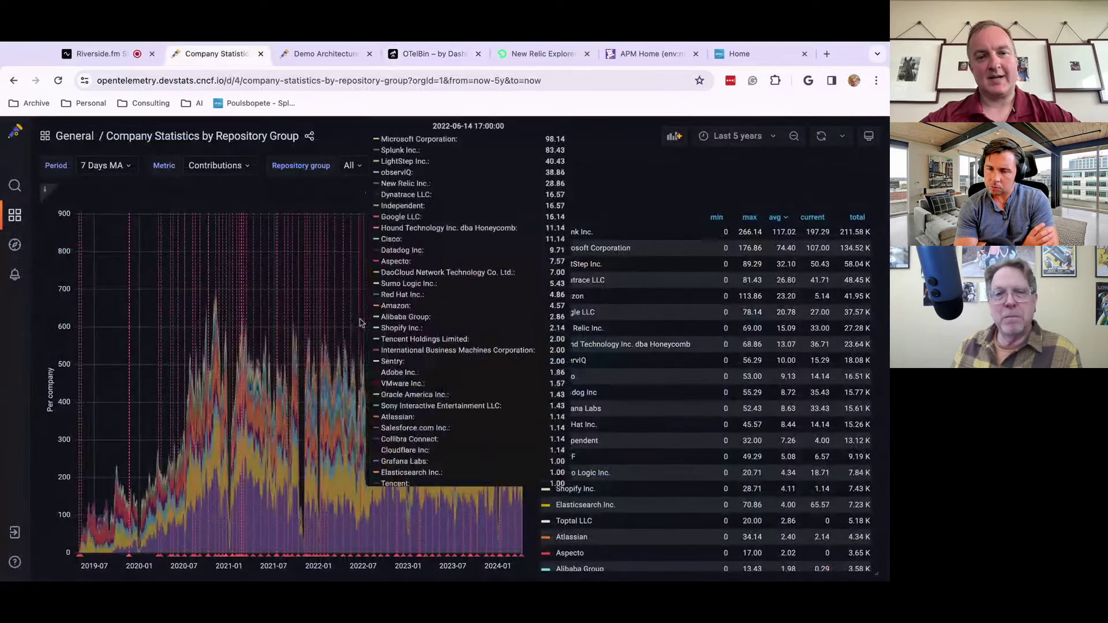
Step: Zoom in on the Demo Architecture service diagram and view it from Load Generator down
{"action": "left_click", "coordinate": [316, 53]}
{"action": "scroll", "coordinate": [427, 433], "scroll_direction": "down", "scroll_amount": 3}
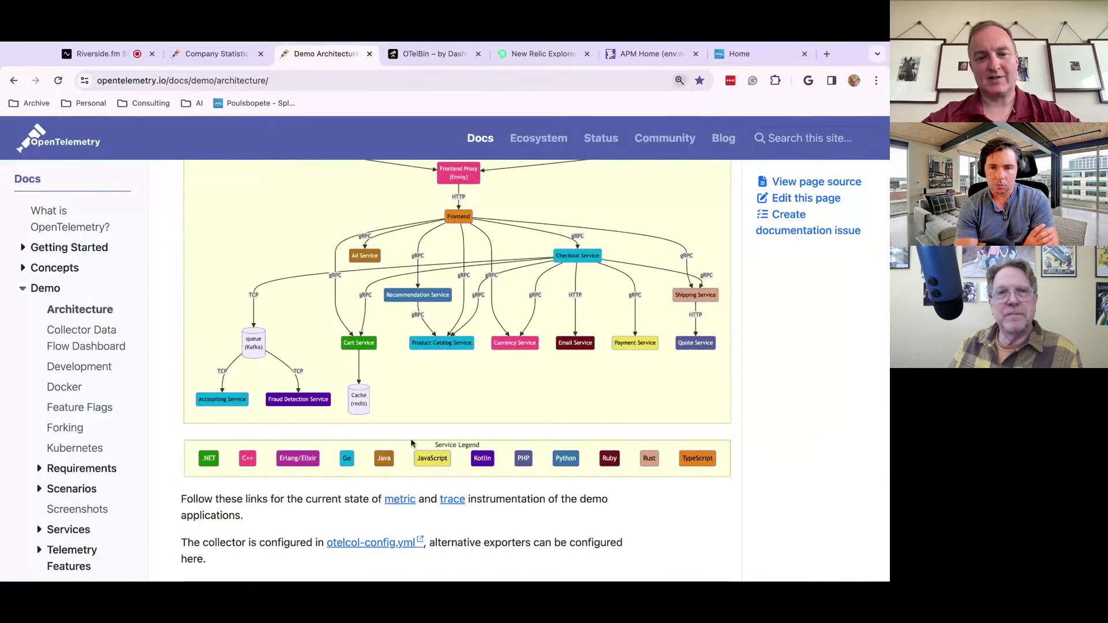
{"action": "key", "text": "ctrl+plus"}
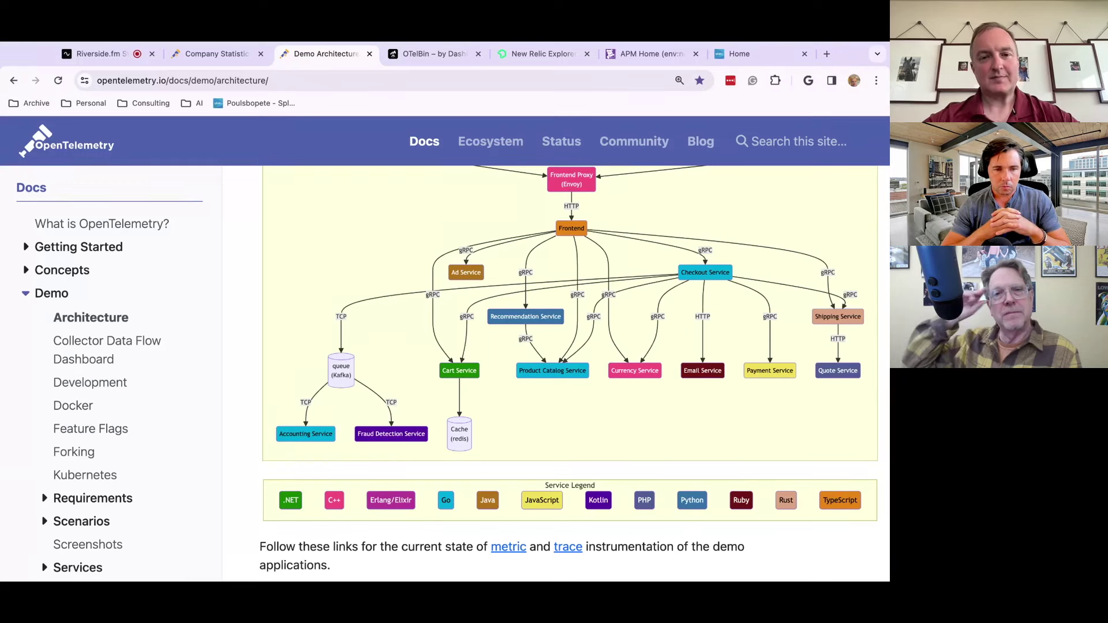
{"action": "scroll", "coordinate": [487, 466], "scroll_direction": "up", "scroll_amount": 3}
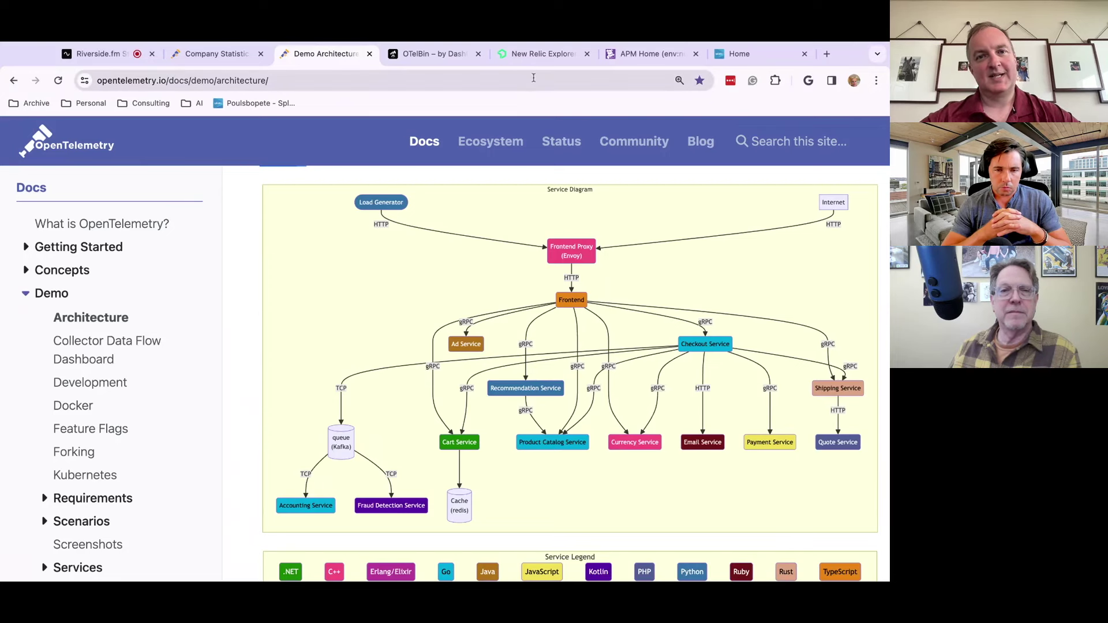
{"action": "left_click", "coordinate": [534, 58]}
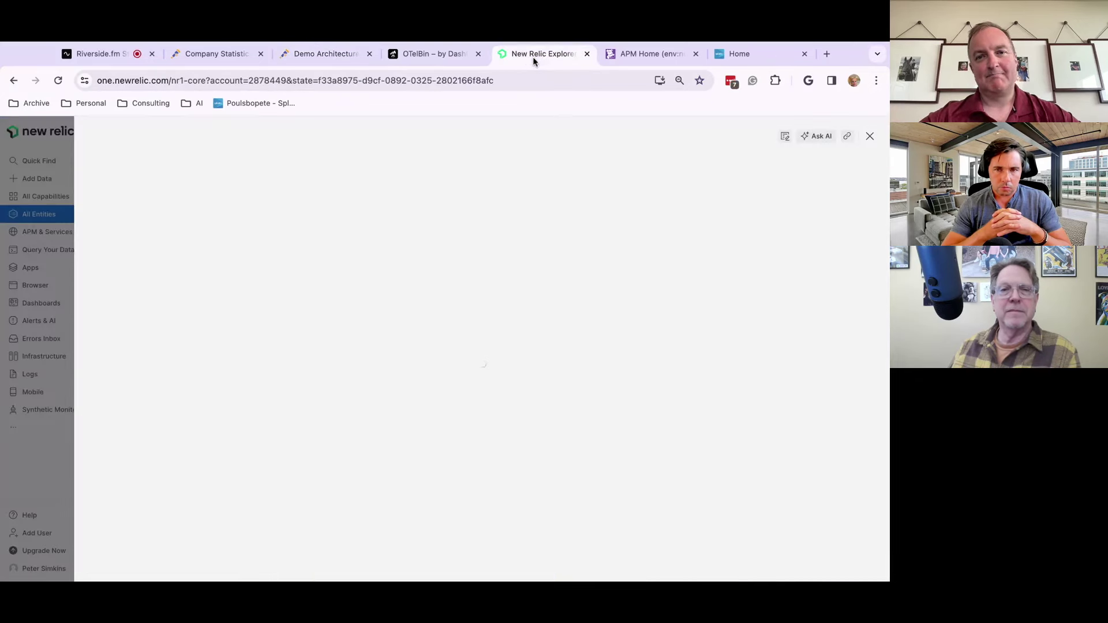
Step: Review adservice's response time, throughput and error rate charts, then its distributed traces
{"action": "left_click", "coordinate": [870, 138]}
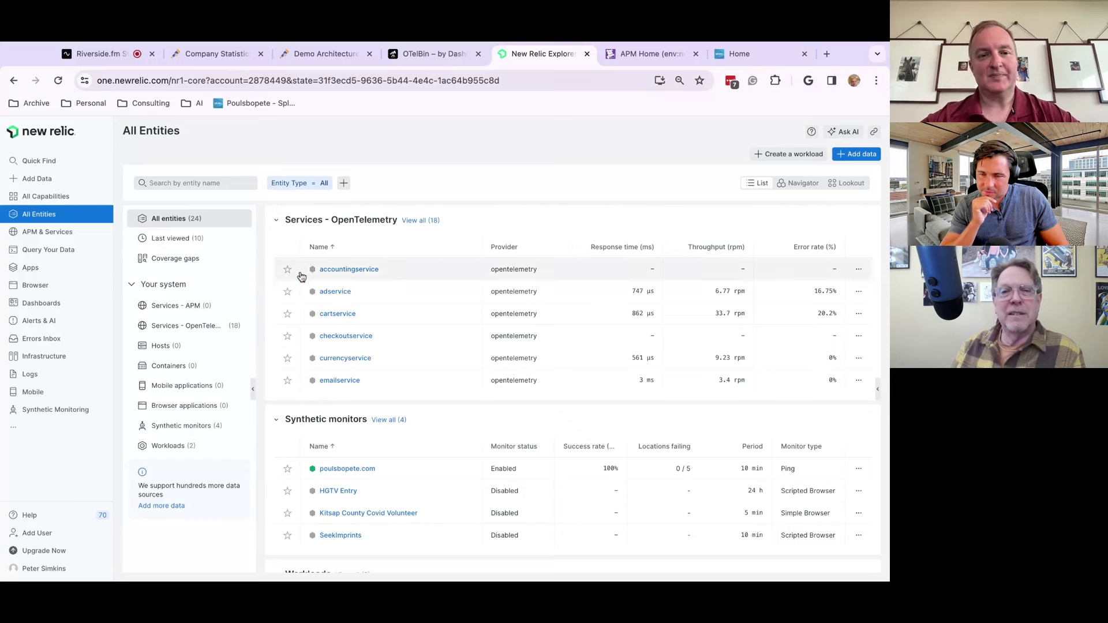
{"action": "left_click", "coordinate": [333, 293]}
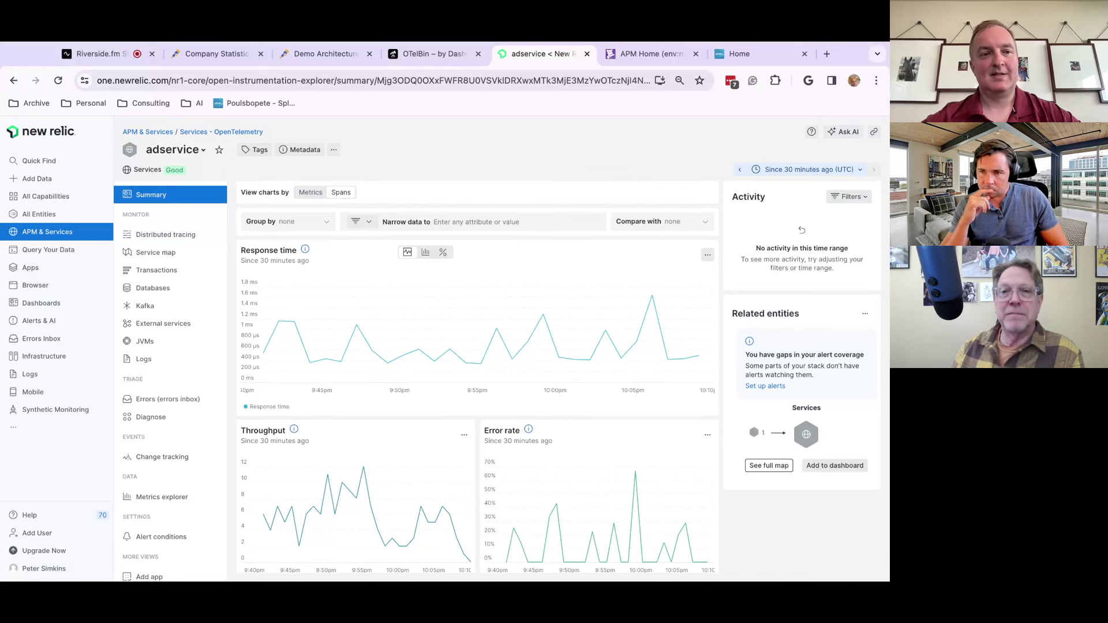
{"action": "scroll", "coordinate": [334, 350], "scroll_direction": "down", "scroll_amount": 2}
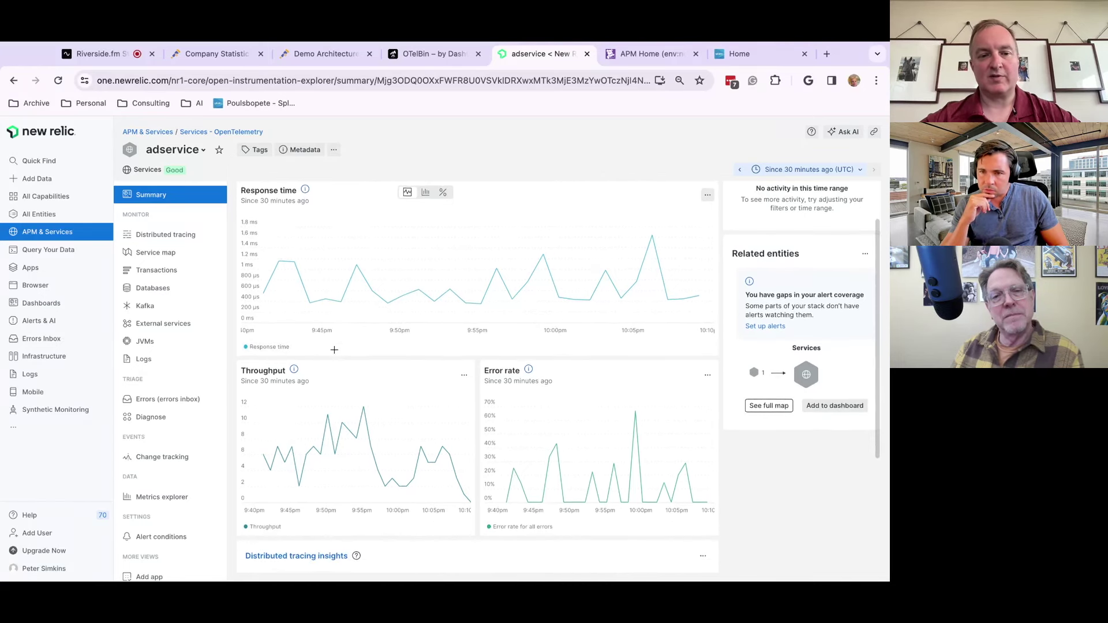
{"action": "scroll", "coordinate": [334, 350], "scroll_direction": "down", "scroll_amount": 5}
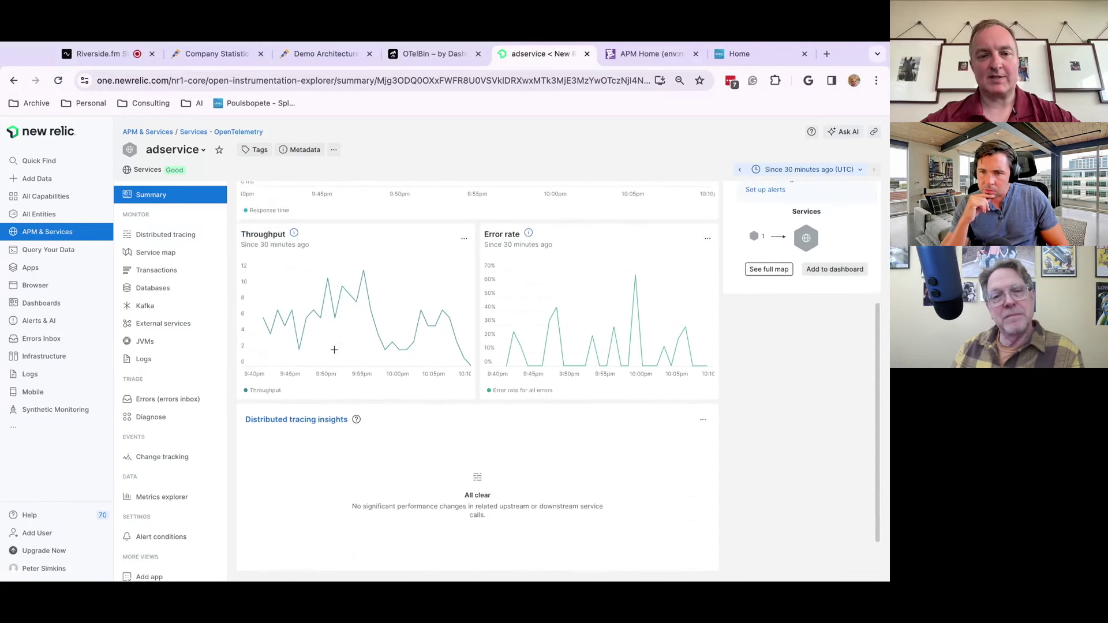
{"action": "left_click", "coordinate": [173, 238]}
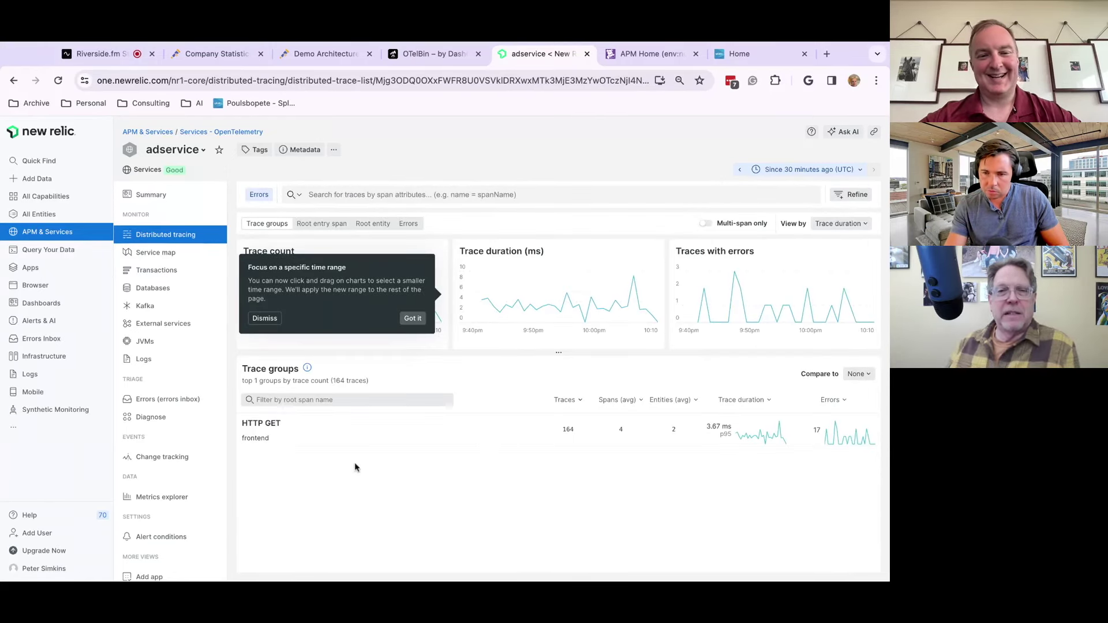
Step: Inspect adservice's HTTP GET trace group, then view its service map and transactions
{"action": "left_click", "coordinate": [446, 446]}
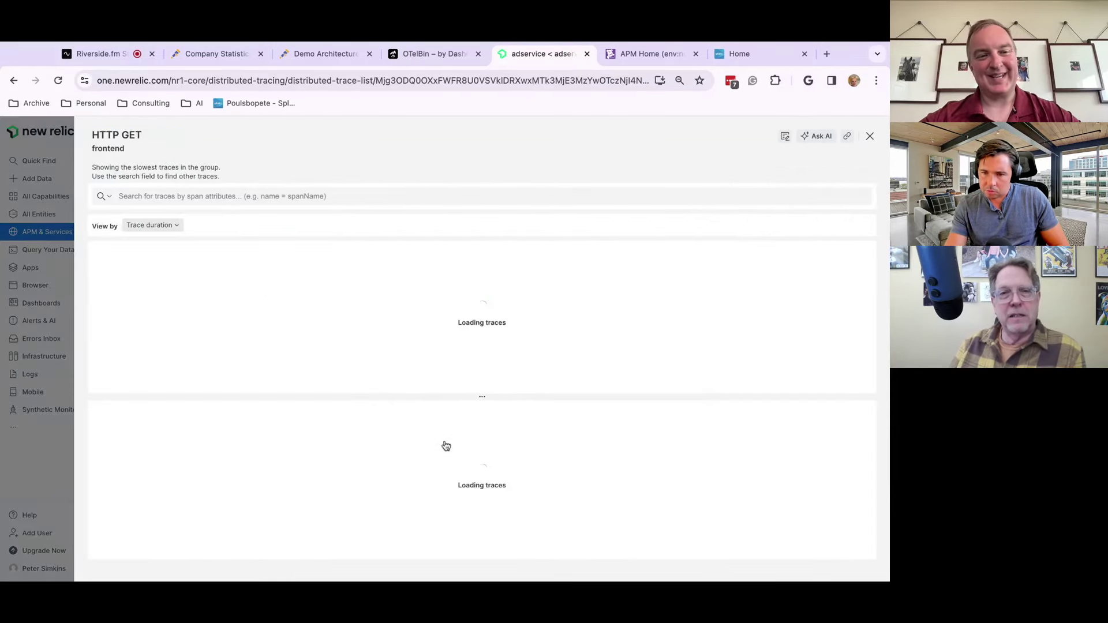
{"action": "mouse_move", "coordinate": [459, 345]}
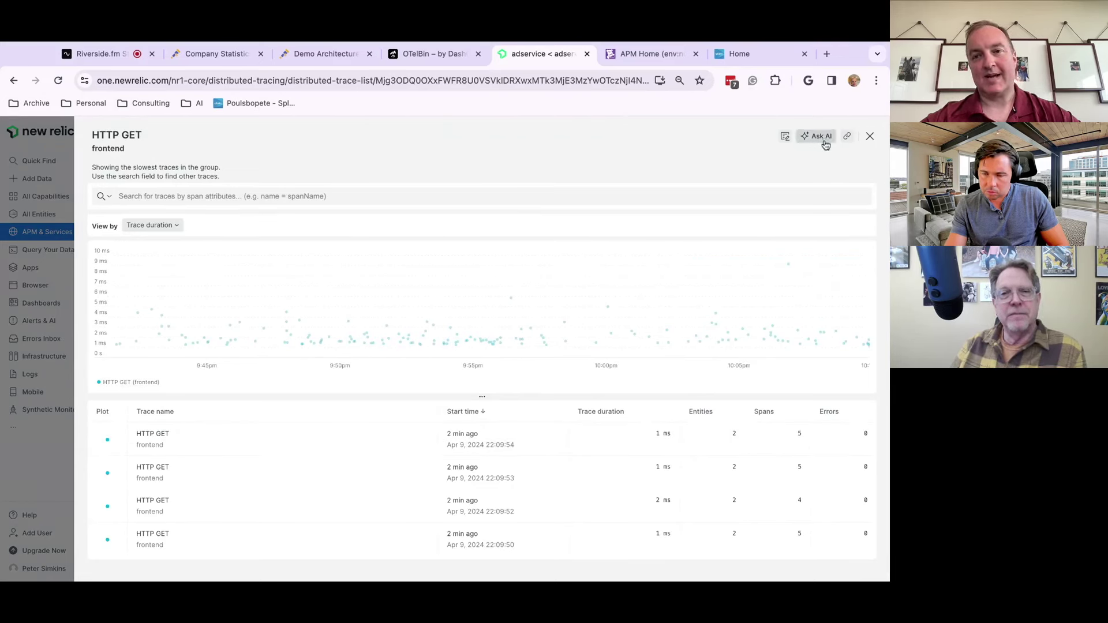
{"action": "left_click", "coordinate": [871, 137]}
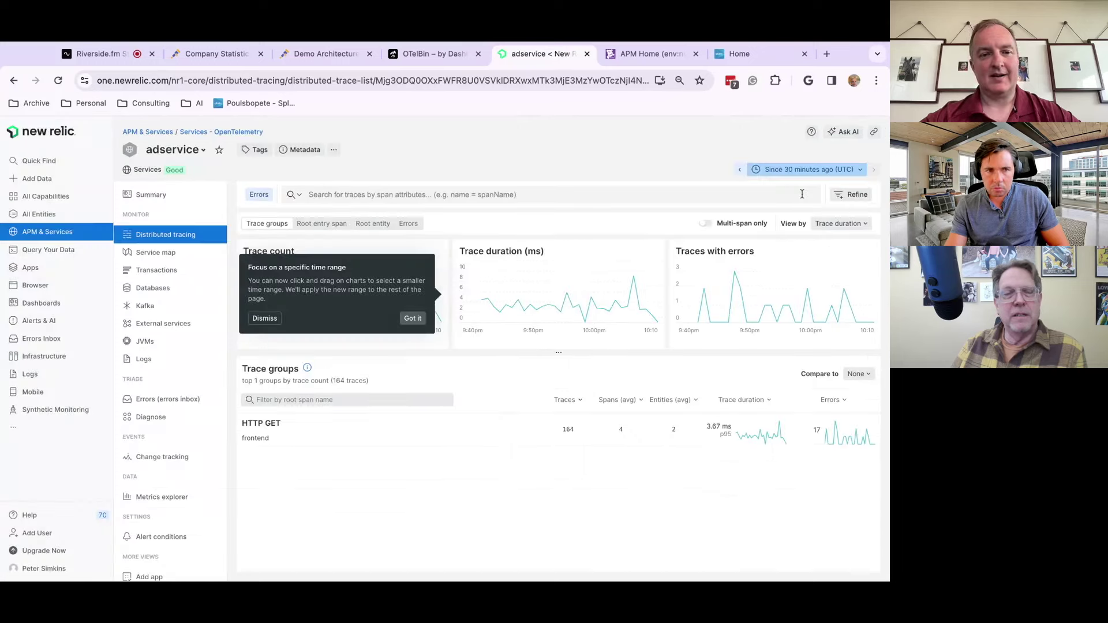
{"action": "left_click", "coordinate": [160, 252]}
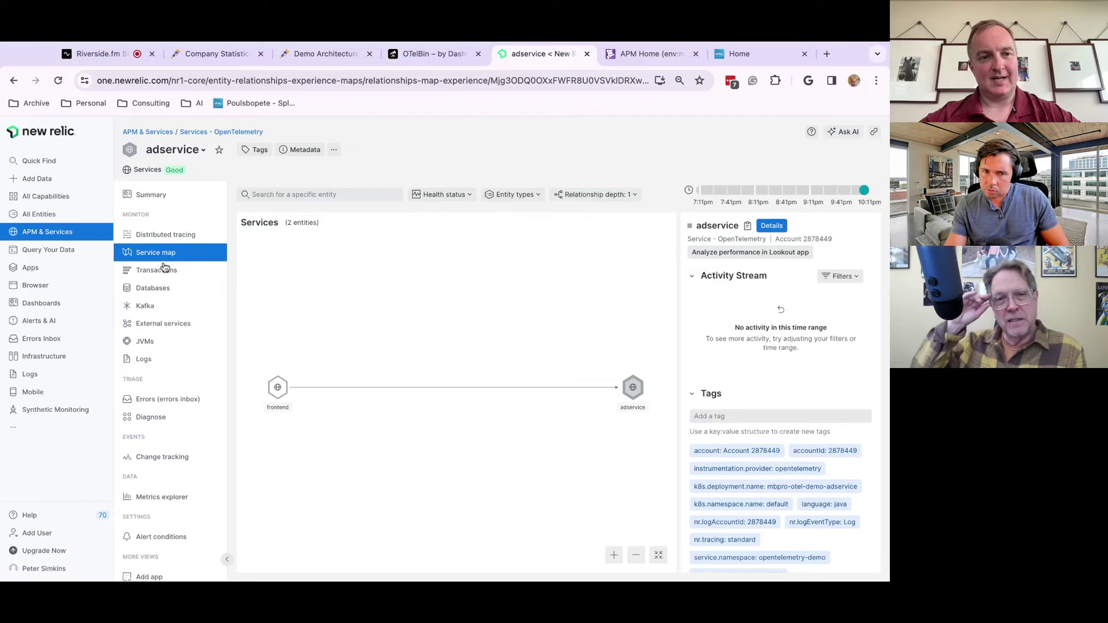
{"action": "left_click", "coordinate": [164, 271]}
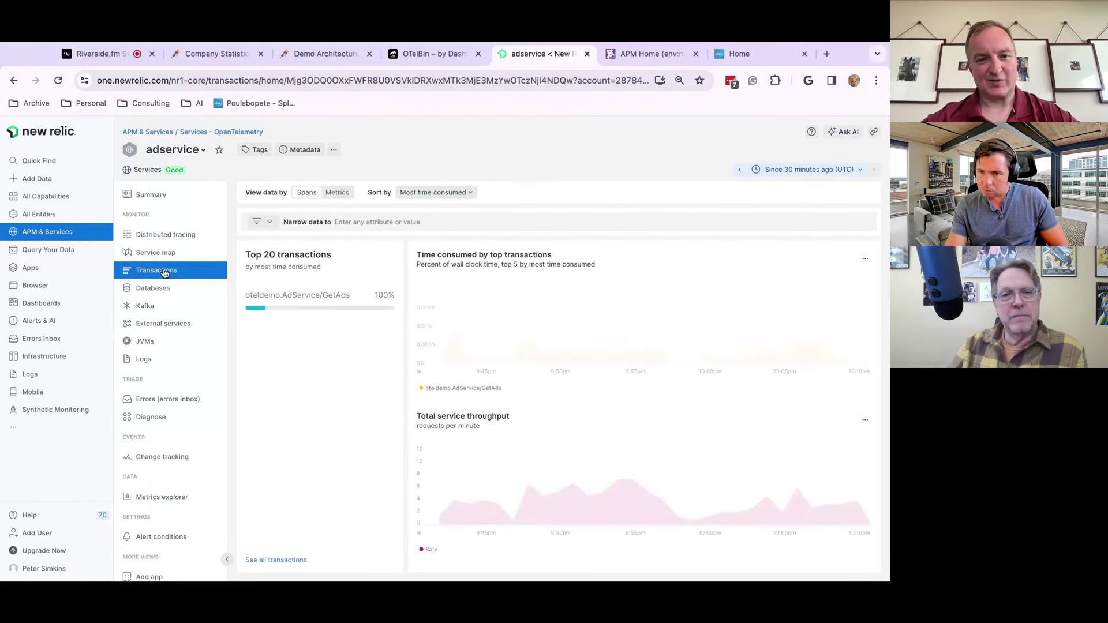
Step: Check adservice's Databases, JVMs, External services and Logs views, then move to Datadog APM Home
{"action": "left_click", "coordinate": [164, 292]}
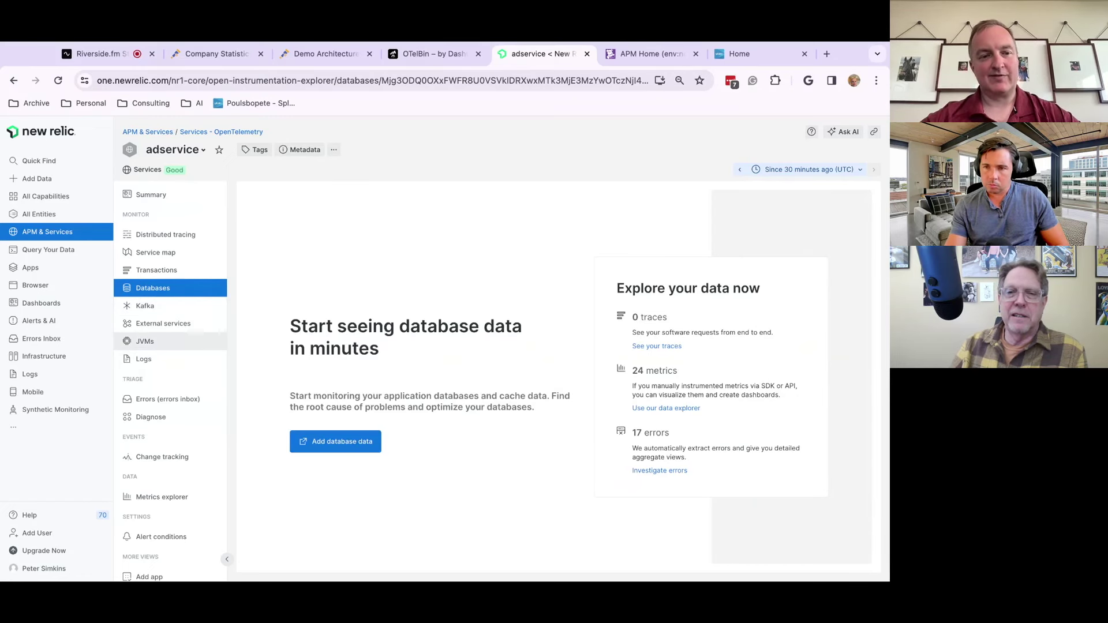
{"action": "left_click", "coordinate": [161, 343]}
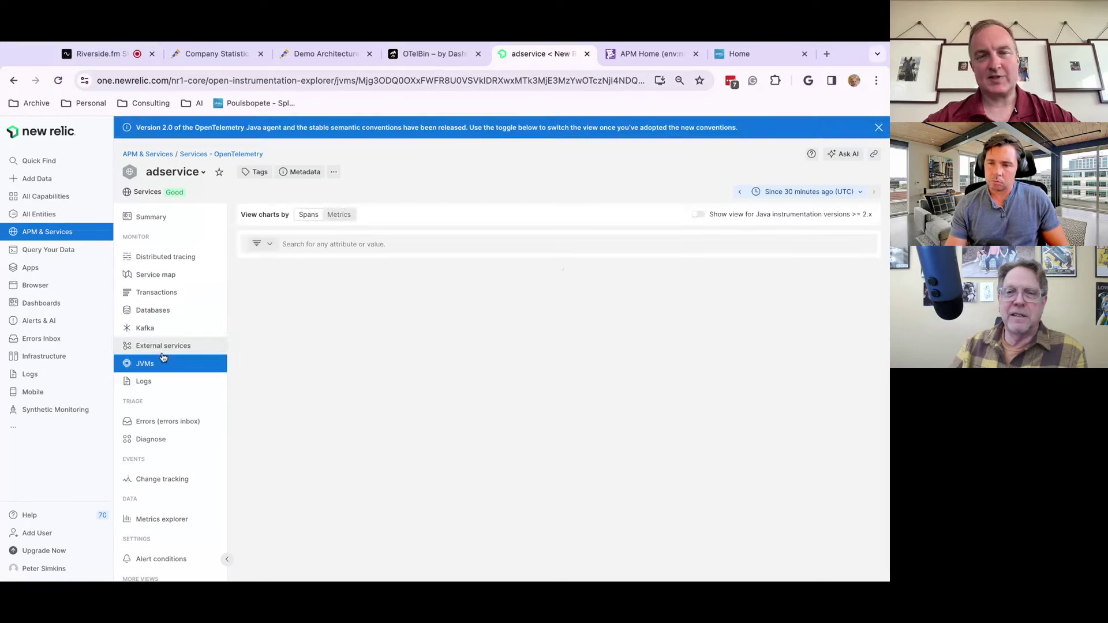
{"action": "left_click", "coordinate": [162, 351]}
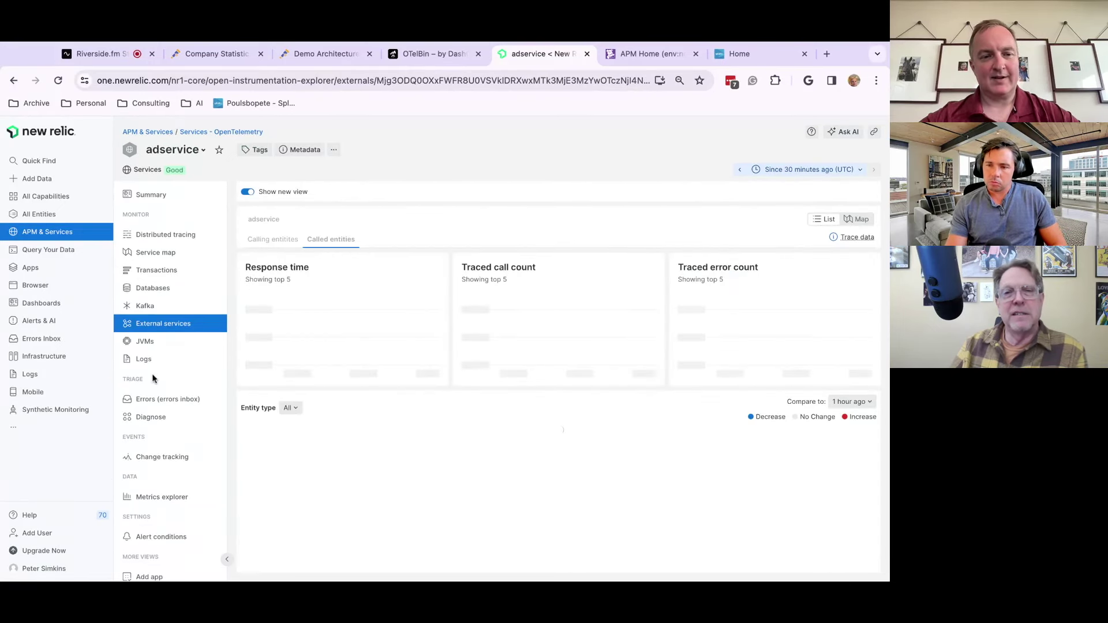
{"action": "left_click", "coordinate": [149, 359]}
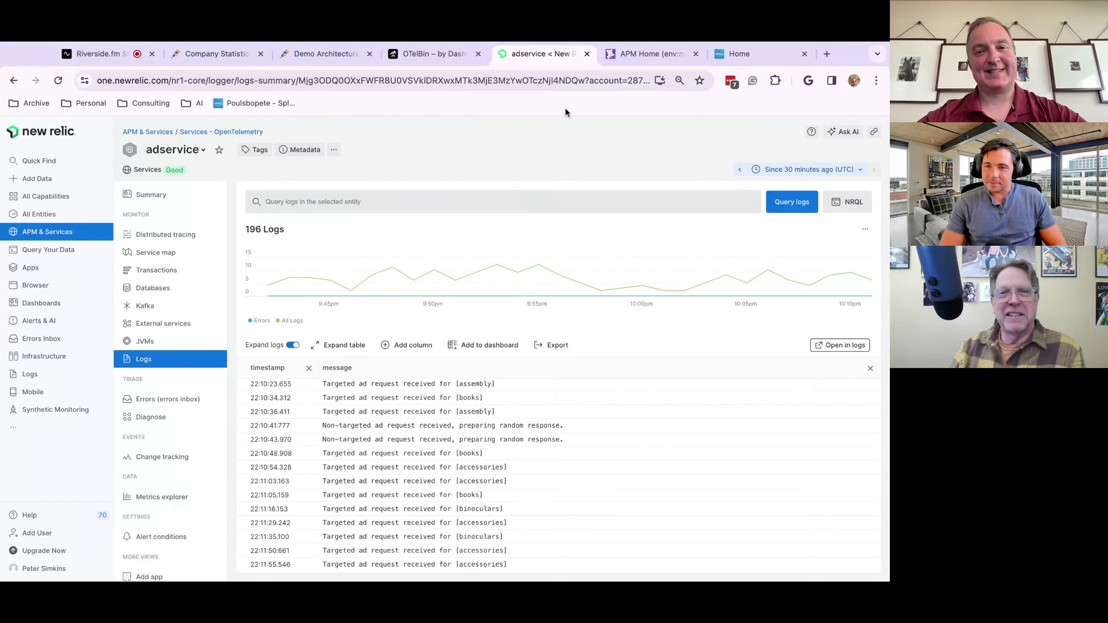
{"action": "left_click", "coordinate": [648, 54]}
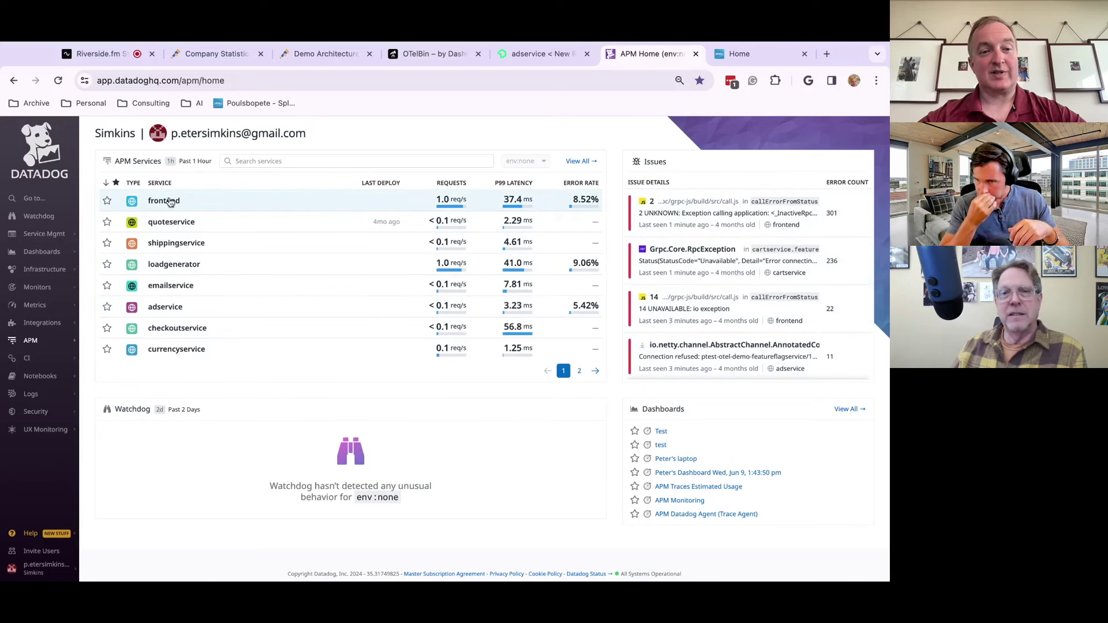
Step: Open the frontend service page from Datadog's APM Services list
{"action": "left_click", "coordinate": [169, 202]}
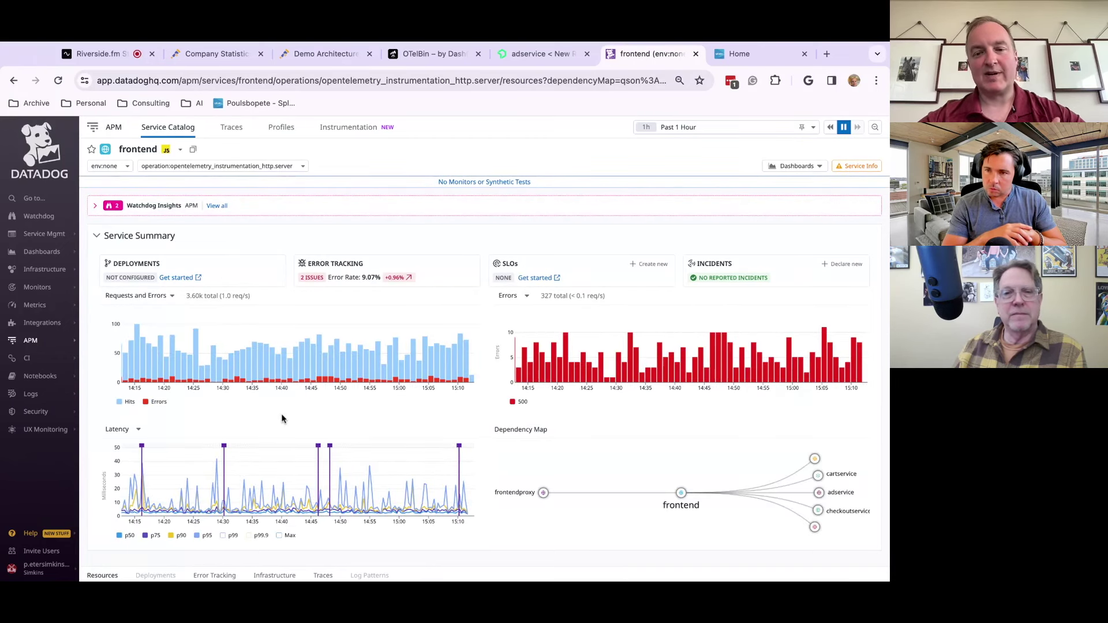
Step: List frontend's traces and inspect the first POST trace's flame graph
{"action": "mouse_move", "coordinate": [548, 495]}
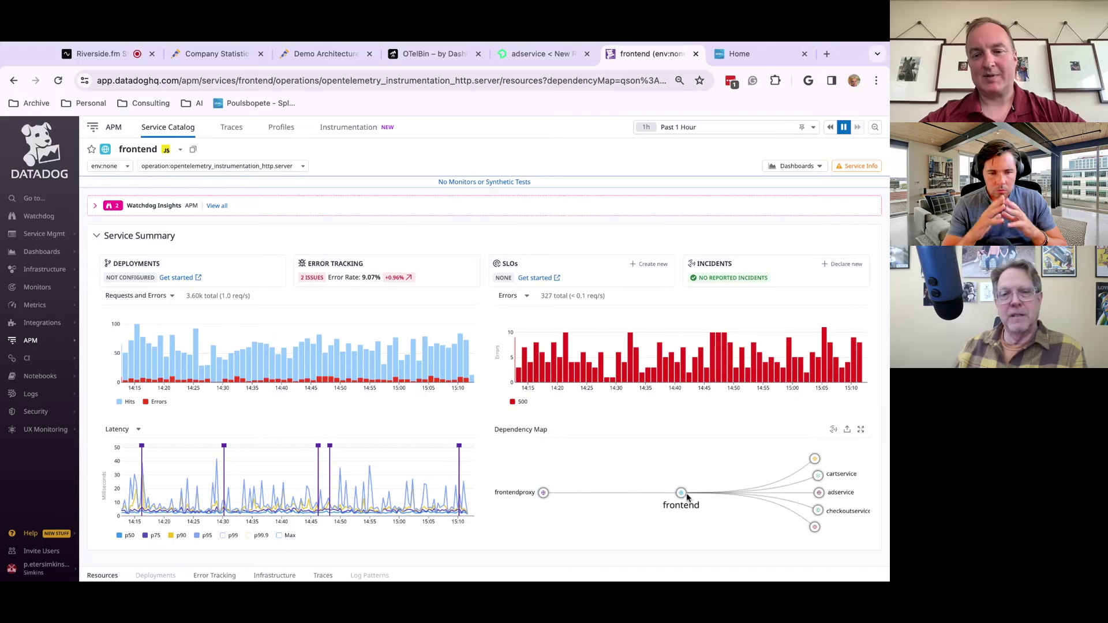
{"action": "scroll", "coordinate": [484, 466], "scroll_direction": "down", "scroll_amount": 2}
{"action": "scroll", "coordinate": [484, 466], "scroll_direction": "down", "scroll_amount": 5}
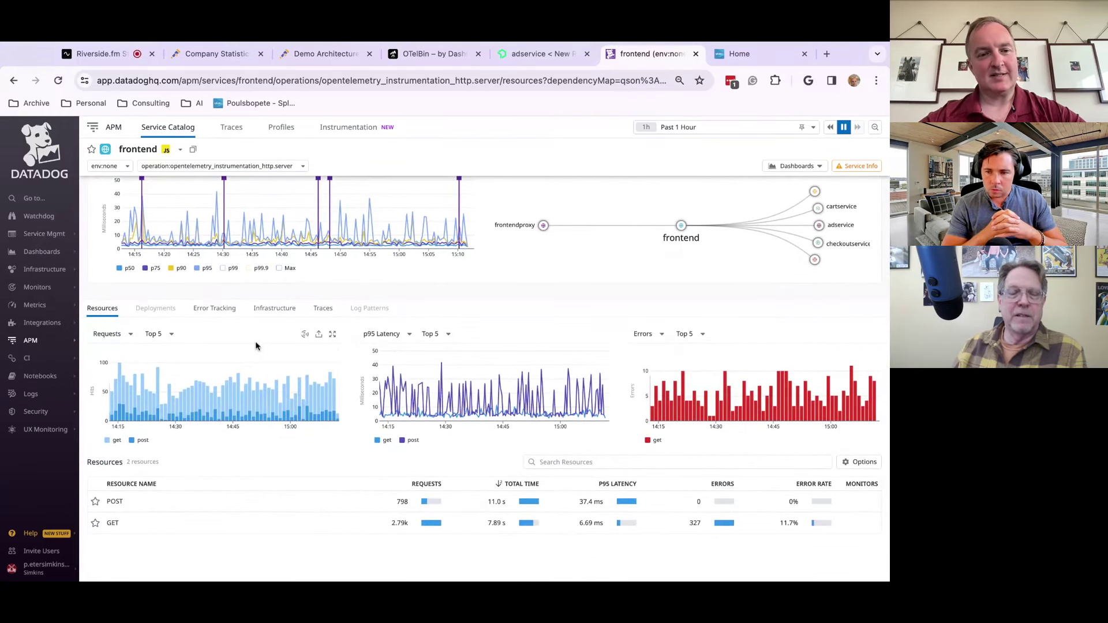
{"action": "left_click", "coordinate": [323, 308]}
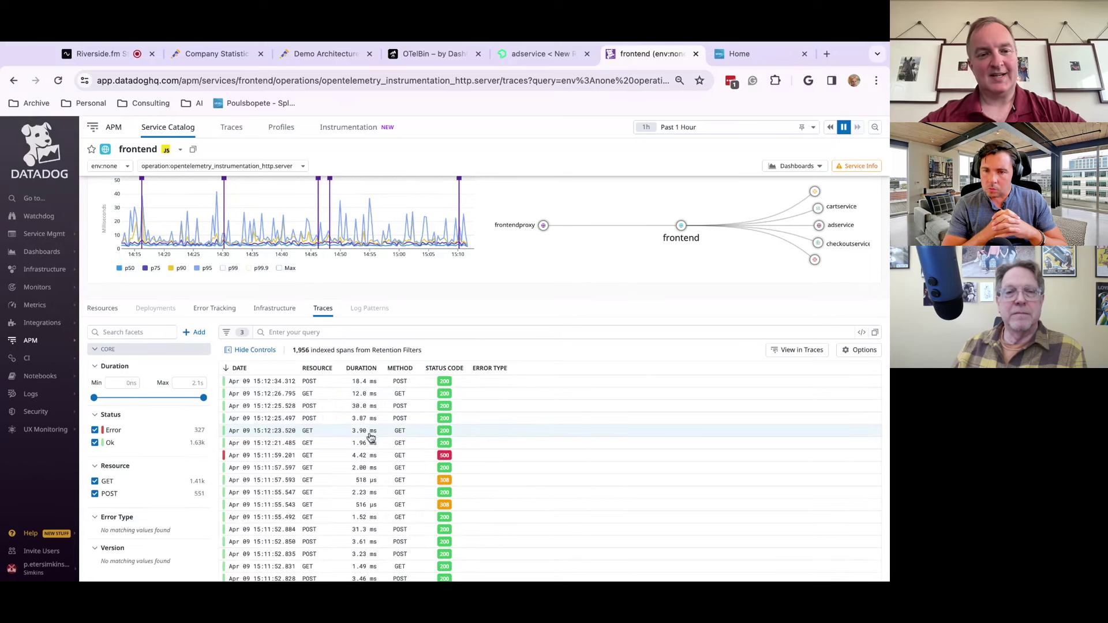
{"action": "left_click", "coordinate": [306, 384]}
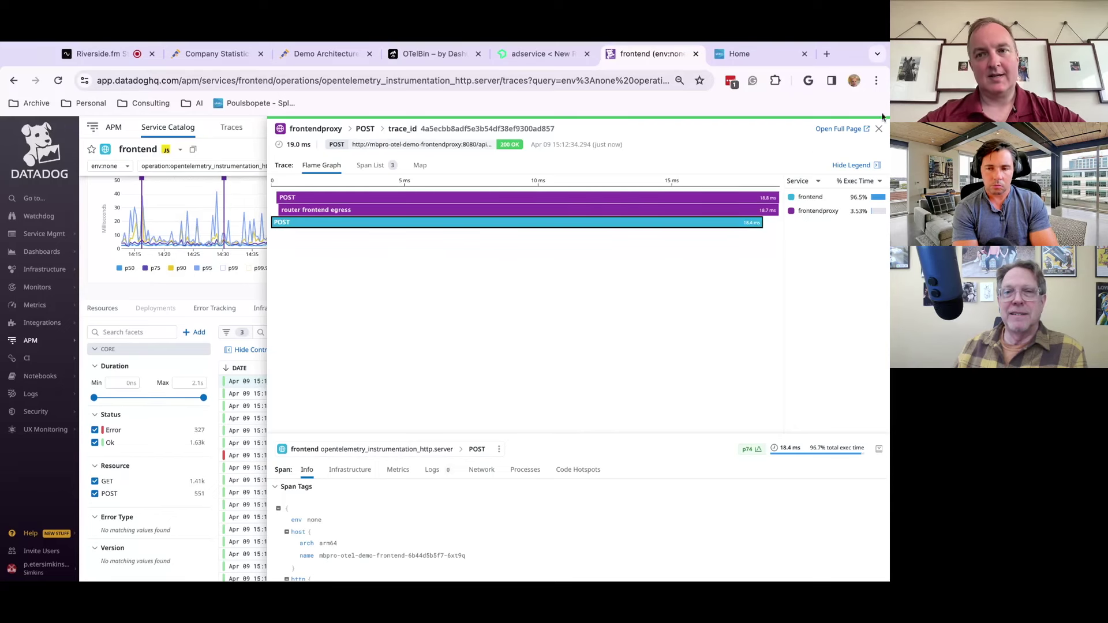
{"action": "key", "text": "Escape"}
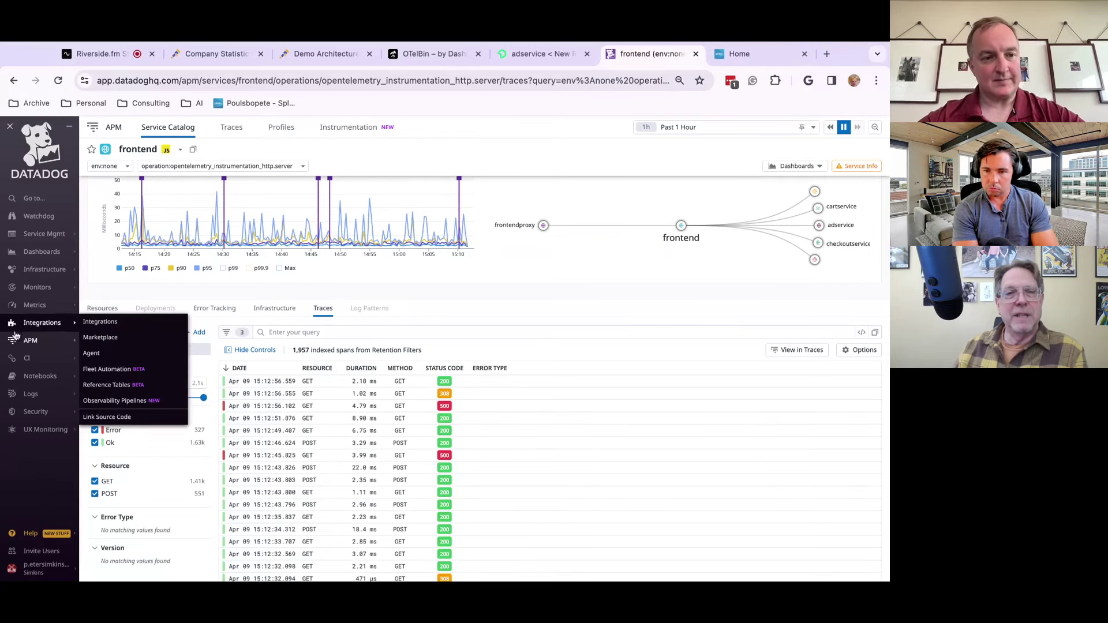
{"action": "mouse_move", "coordinate": [26, 342]}
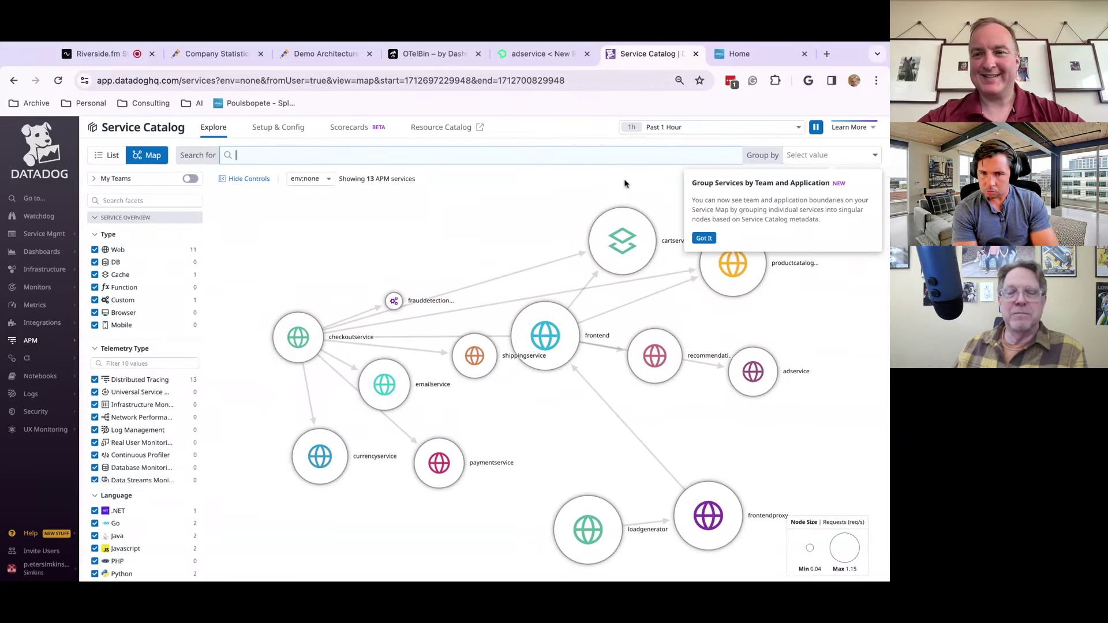
Step: Dismiss the Group Services tip and inspect map nodes such as cartservice, then go to Splunk Home
{"action": "left_click", "coordinate": [828, 312]}
{"action": "mouse_move", "coordinate": [616, 263]}
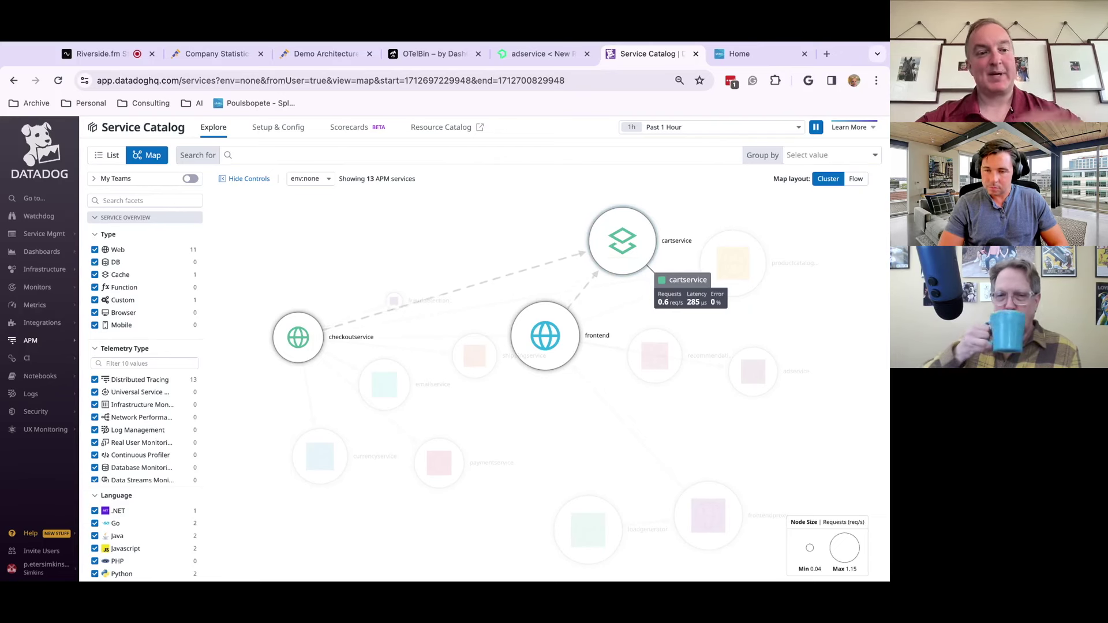
{"action": "mouse_move", "coordinate": [71, 233]}
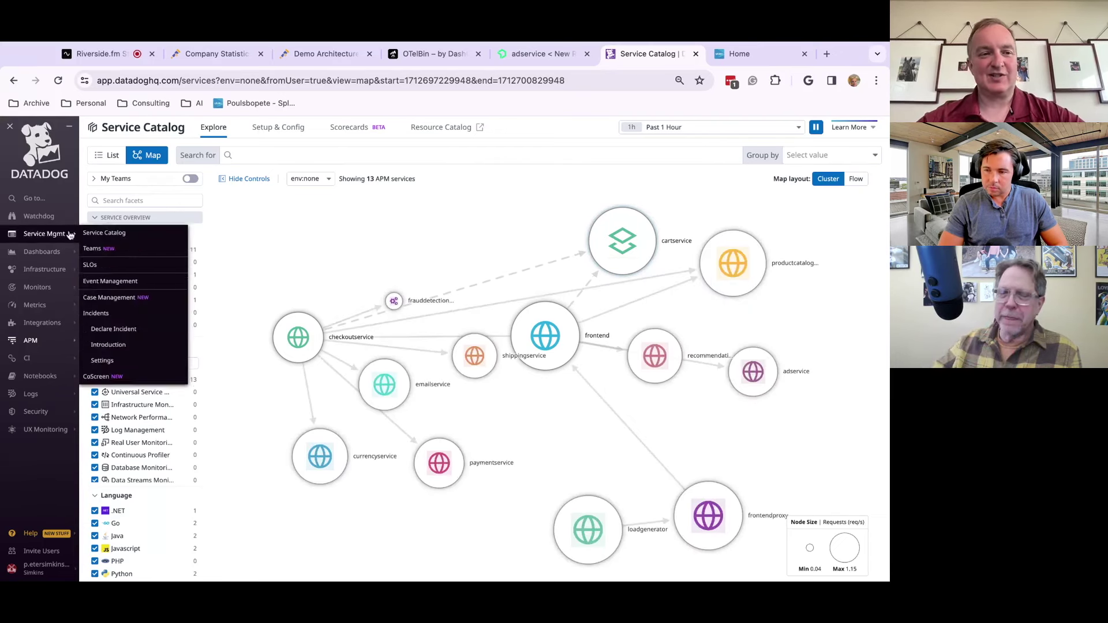
{"action": "mouse_move", "coordinate": [30, 259]}
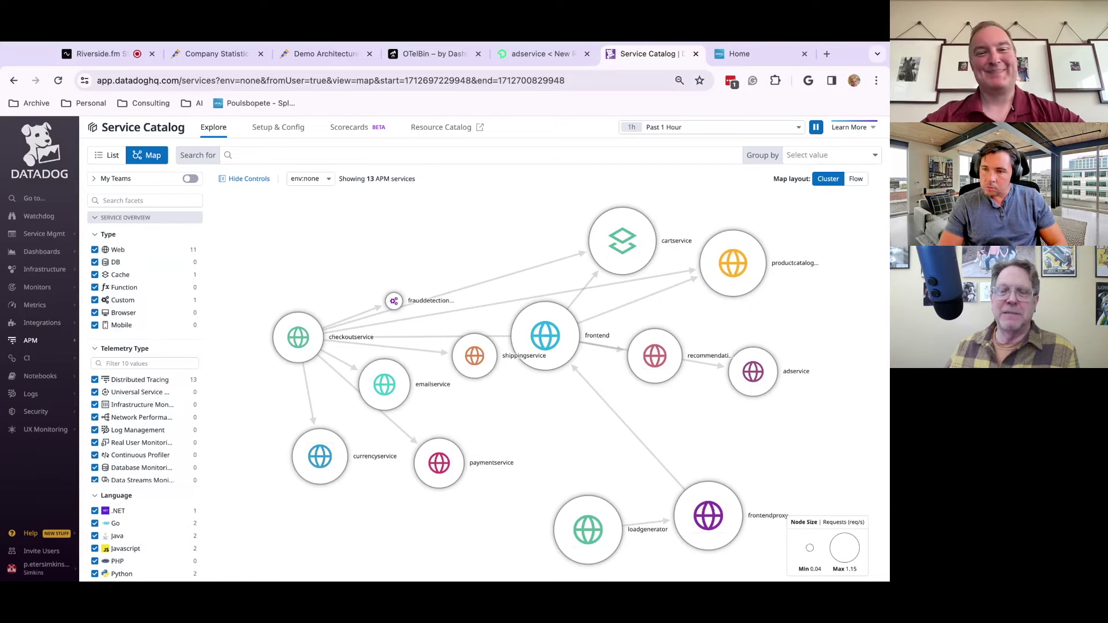
{"action": "left_click", "coordinate": [770, 56]}
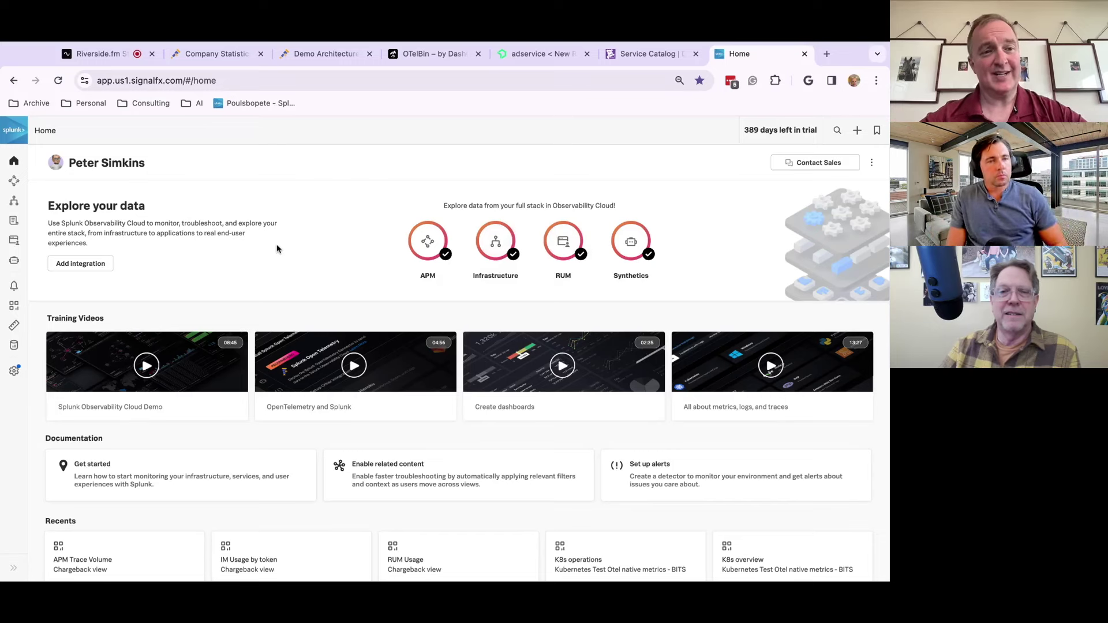
Step: Start Add Integration to view the OpenTelemetry Collector and AWS, GCP, Azure options
{"action": "left_click", "coordinate": [92, 269]}
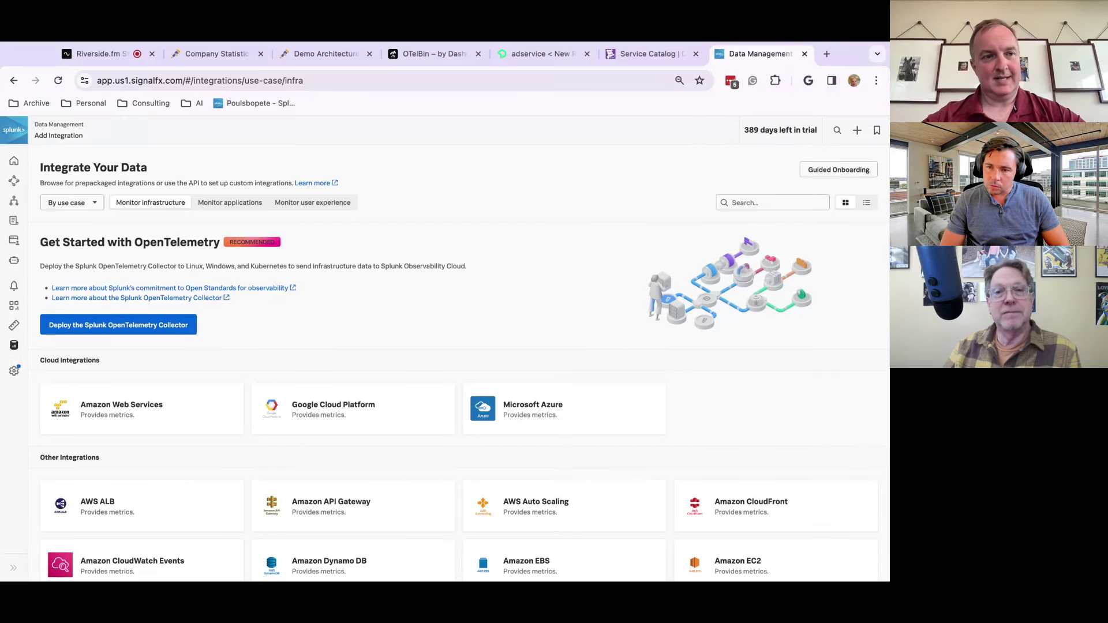
{"action": "left_click", "coordinate": [14, 182]}
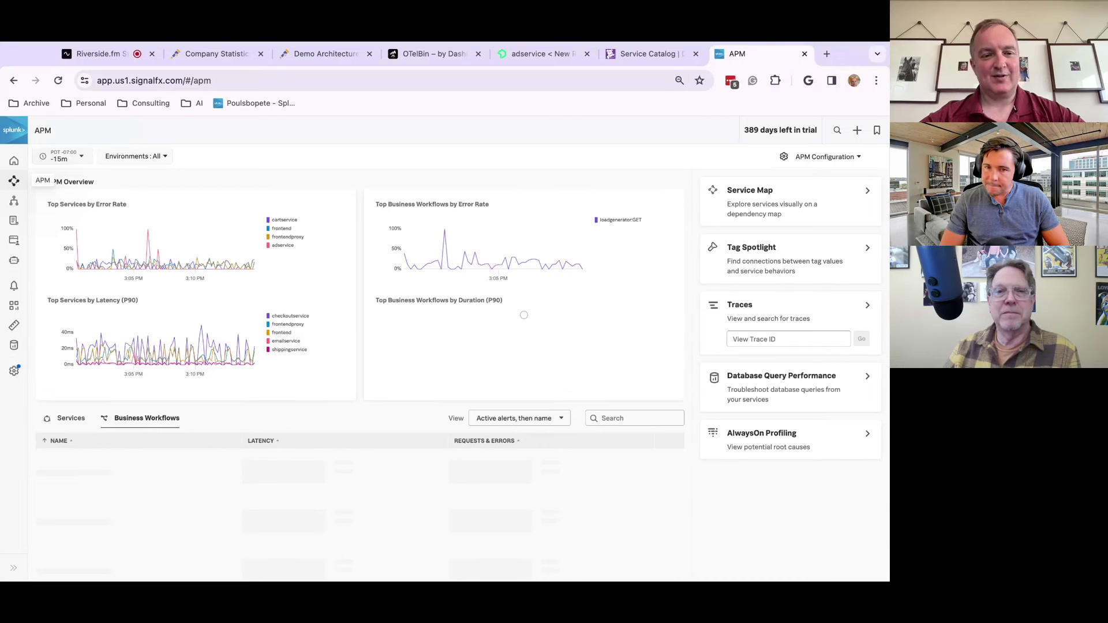
{"action": "left_click", "coordinate": [68, 419]}
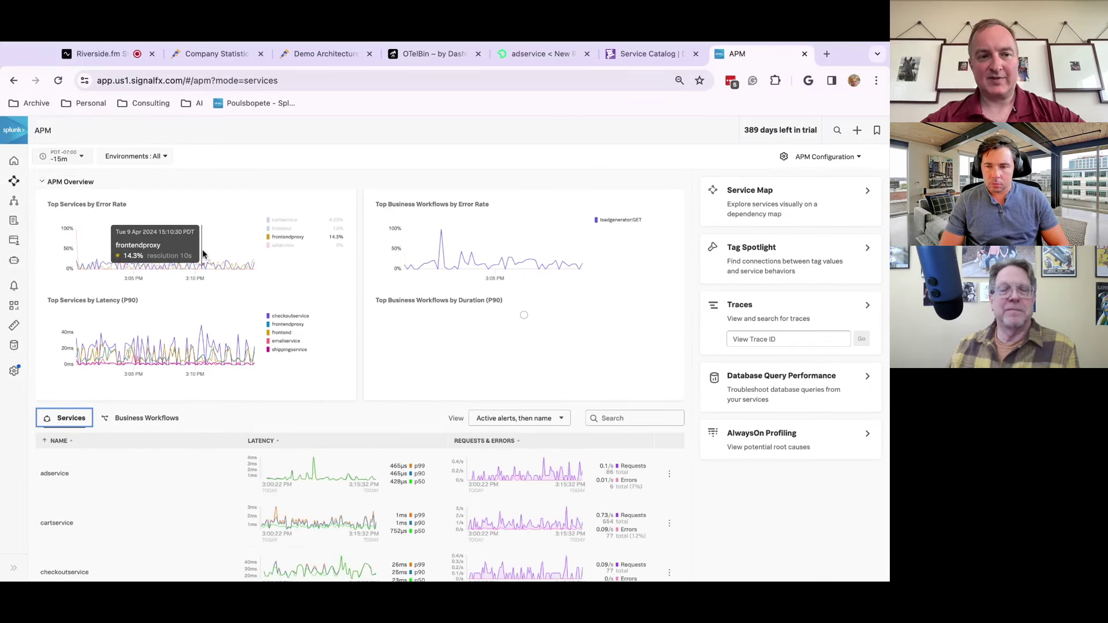
{"action": "scroll", "coordinate": [277, 400], "scroll_direction": "down", "scroll_amount": 5}
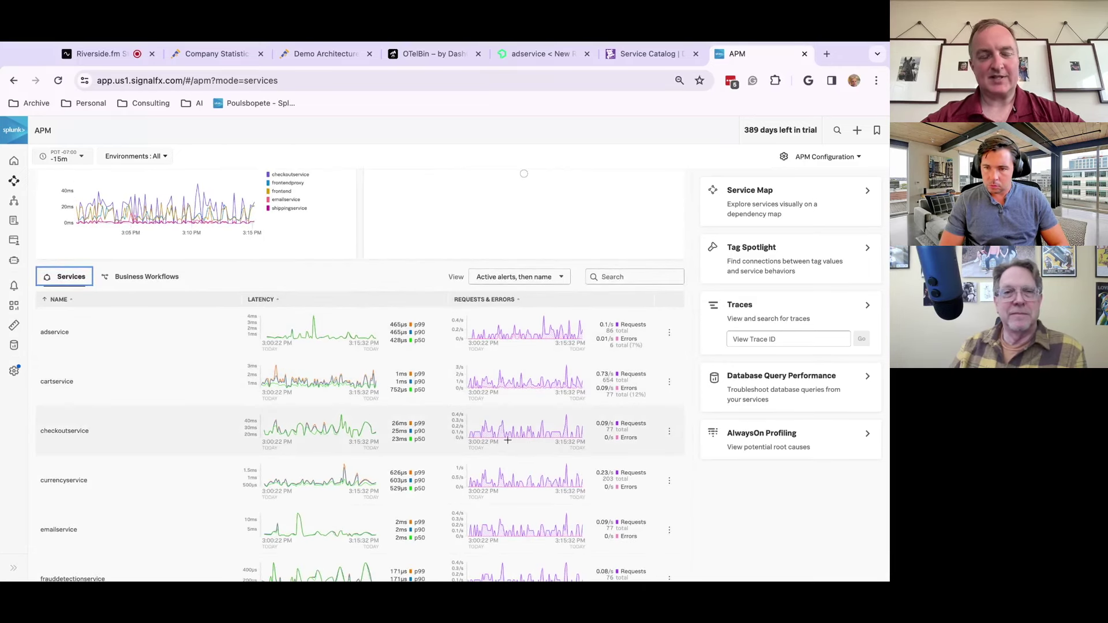
{"action": "left_click", "coordinate": [156, 283]}
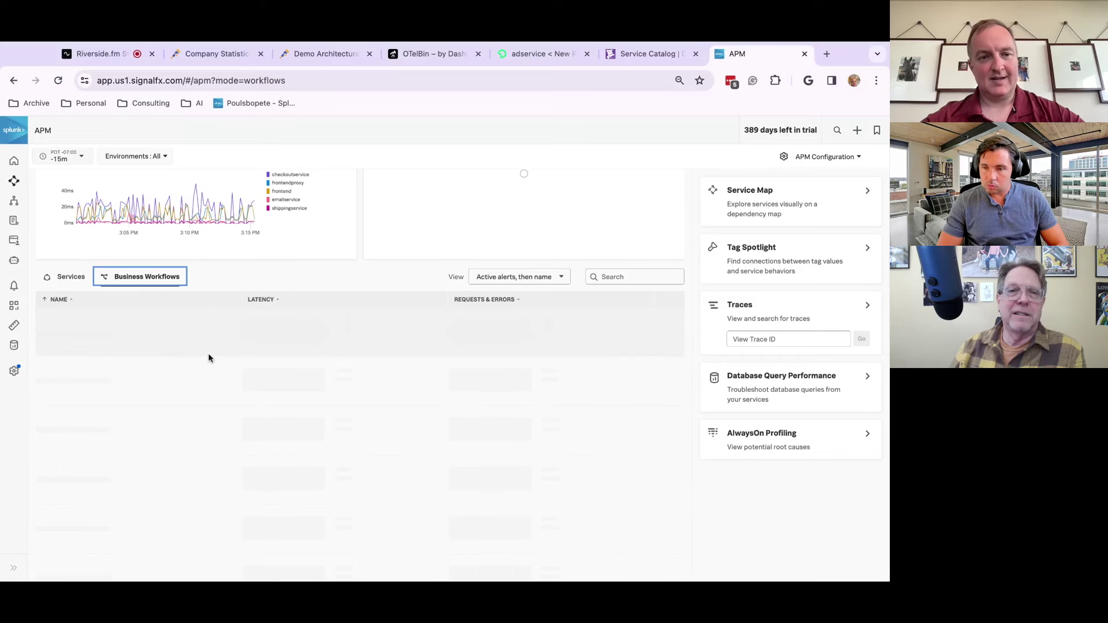
{"action": "left_click", "coordinate": [58, 80]}
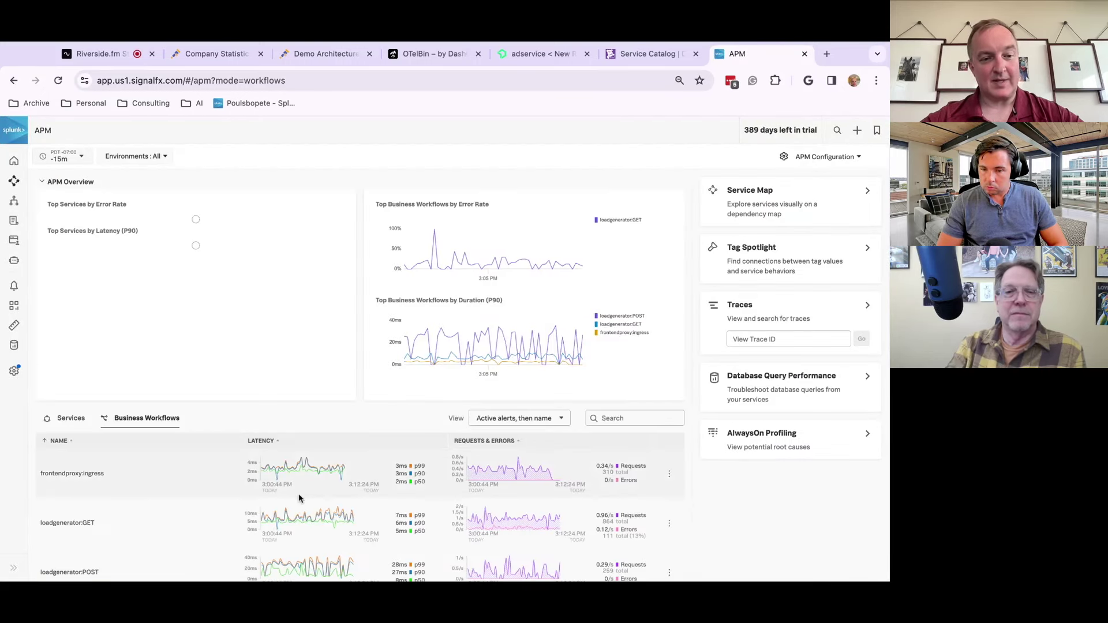
{"action": "scroll", "coordinate": [299, 497], "scroll_direction": "down", "scroll_amount": 3}
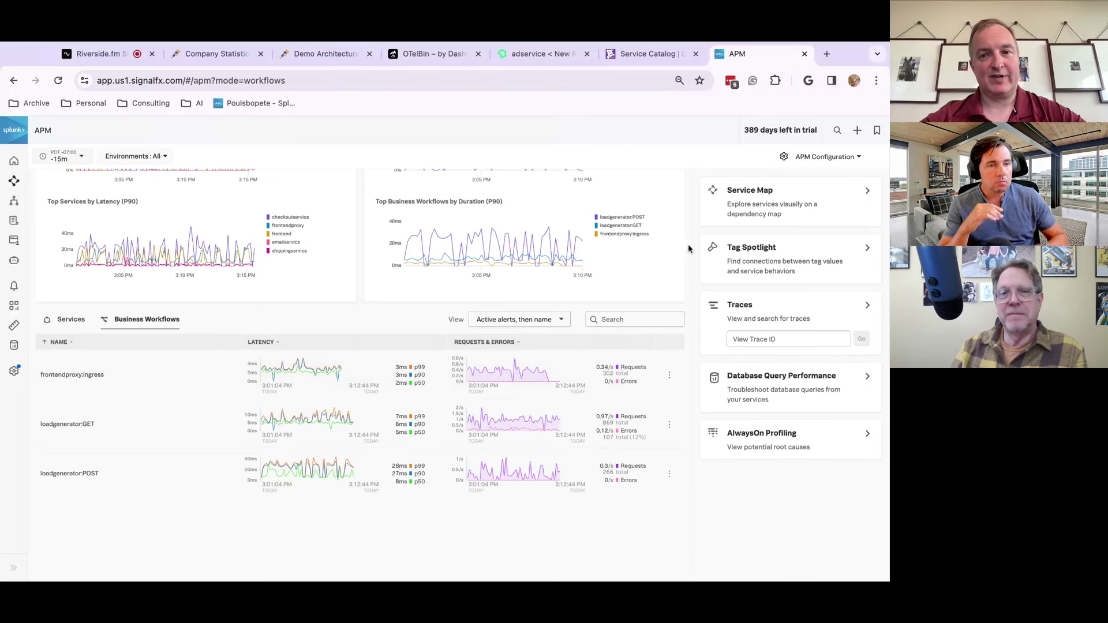
{"action": "left_click", "coordinate": [781, 215]}
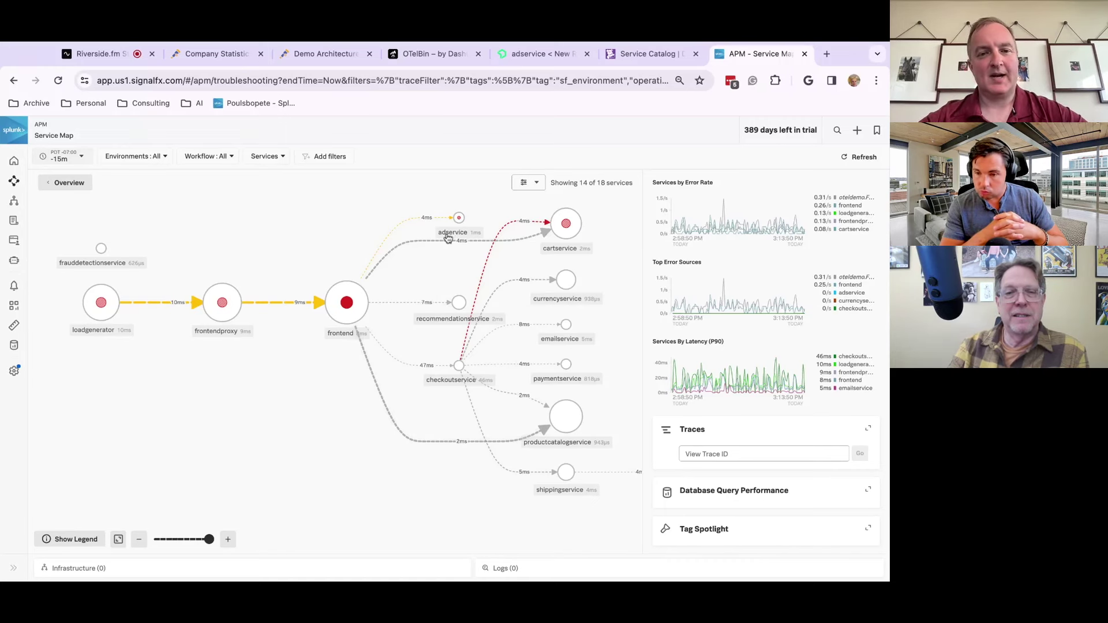
Step: Open the adservice node's logs in Log Observer from the Service Map
{"action": "left_click", "coordinate": [461, 219]}
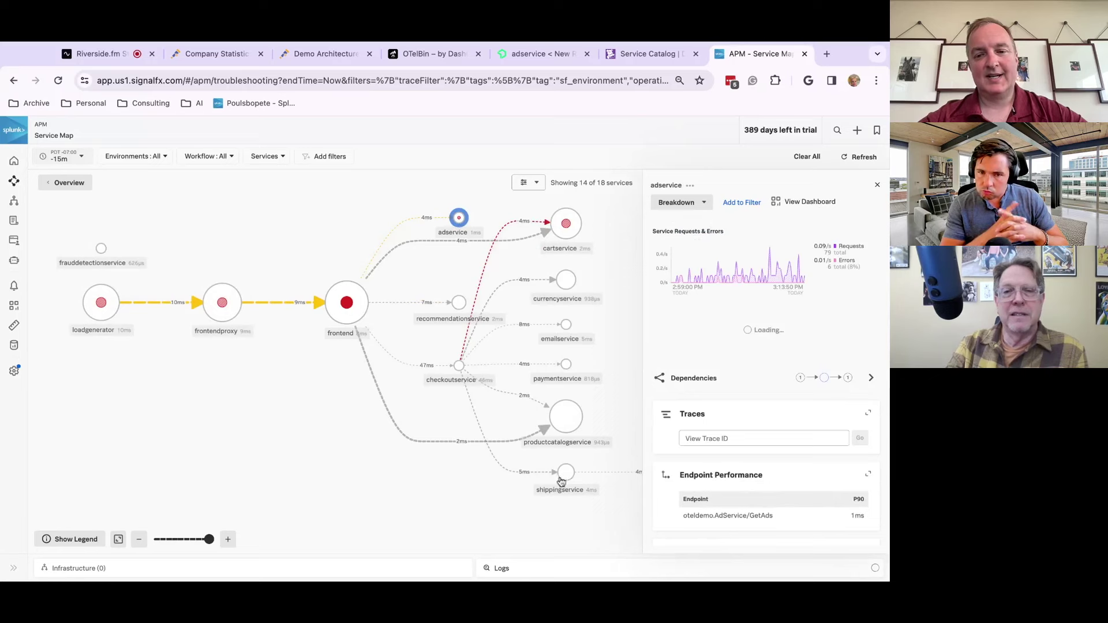
{"action": "mouse_move", "coordinate": [564, 479]}
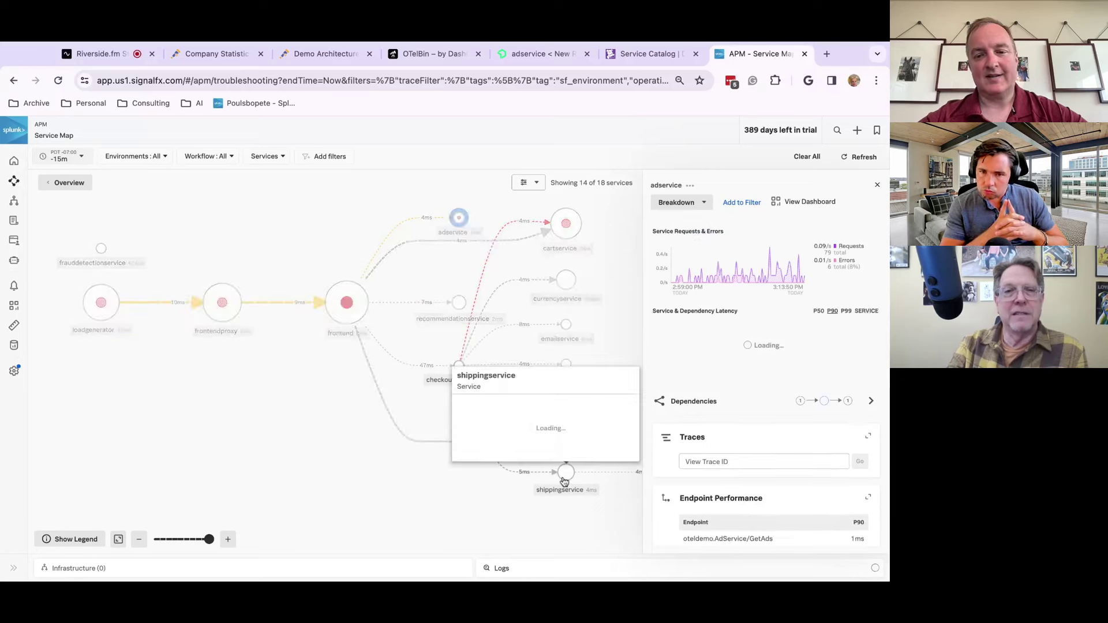
{"action": "left_click", "coordinate": [585, 570]}
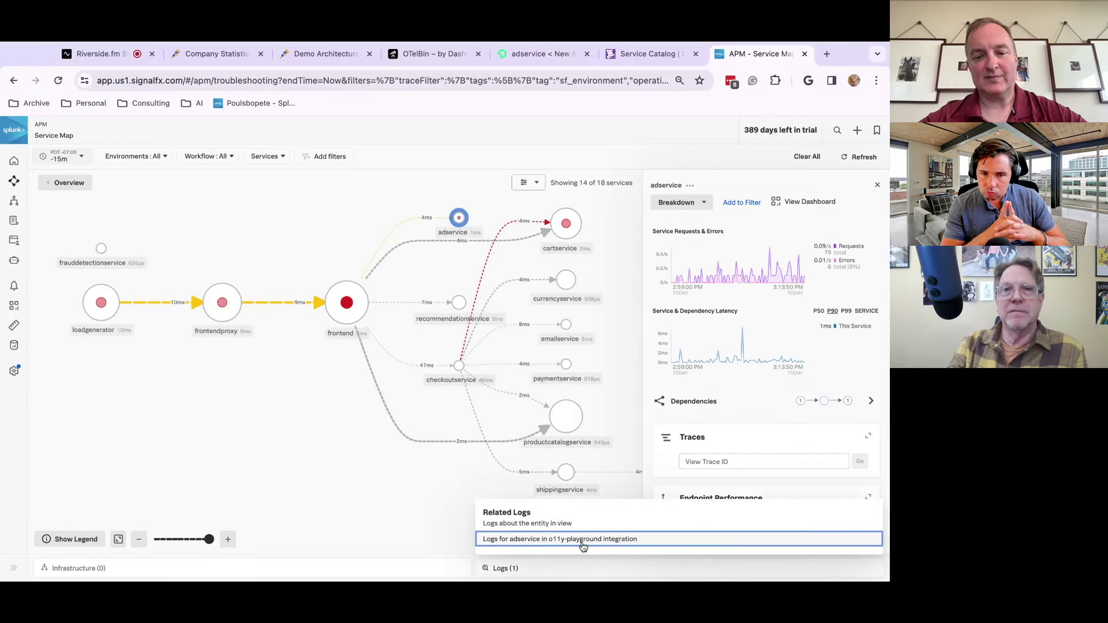
{"action": "left_click", "coordinate": [583, 540]}
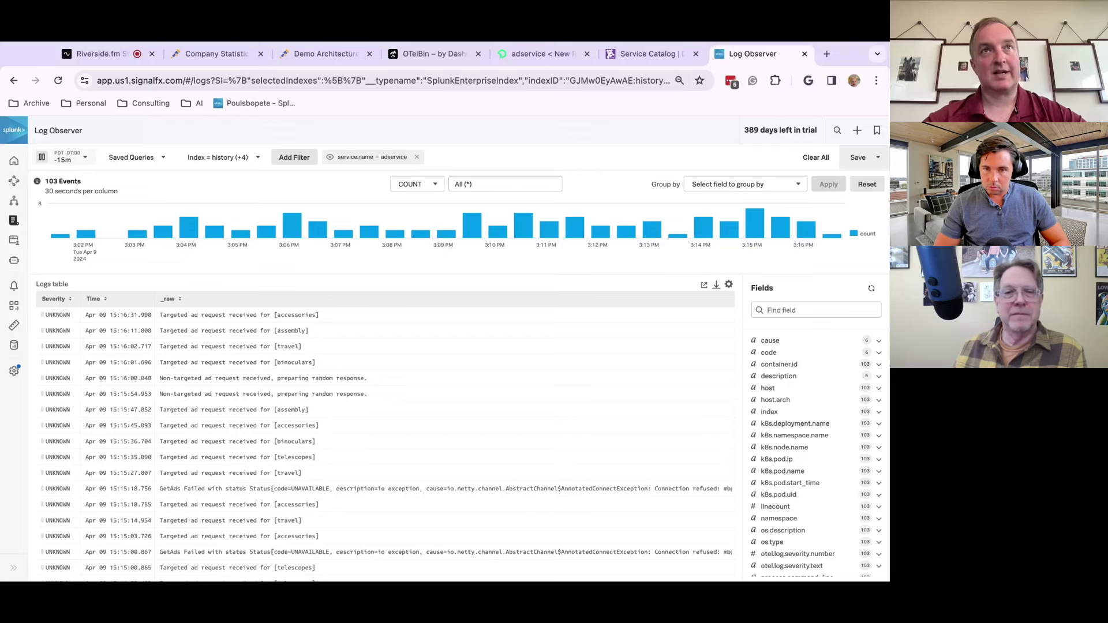
Step: Inspect the newest accessories log entry, then filter logs to those having a cause
{"action": "left_click", "coordinate": [289, 315]}
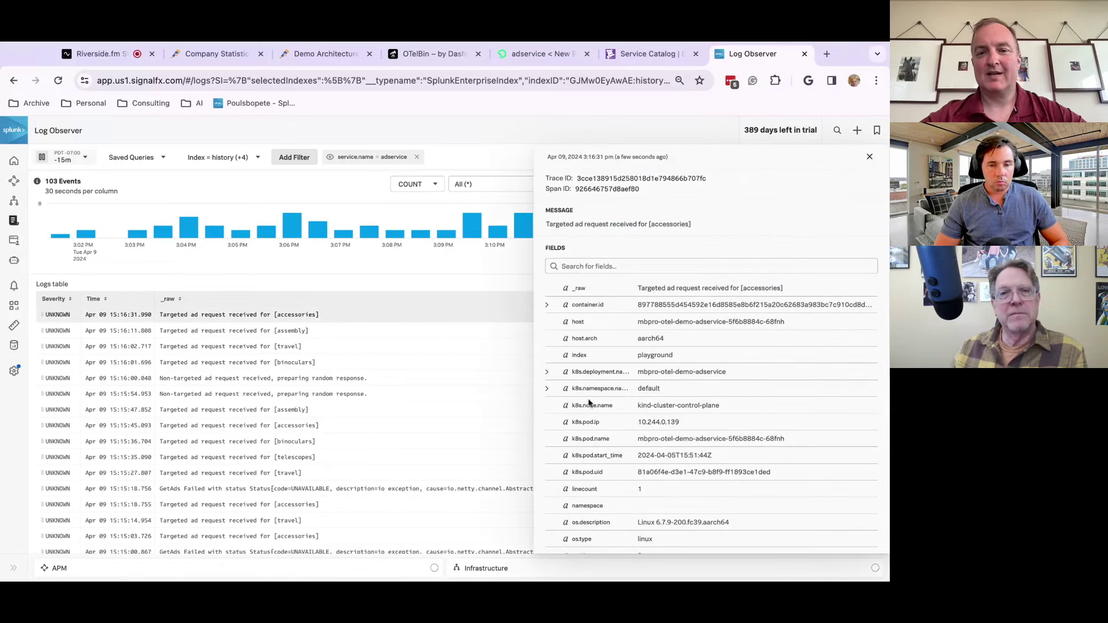
{"action": "left_click", "coordinate": [870, 158]}
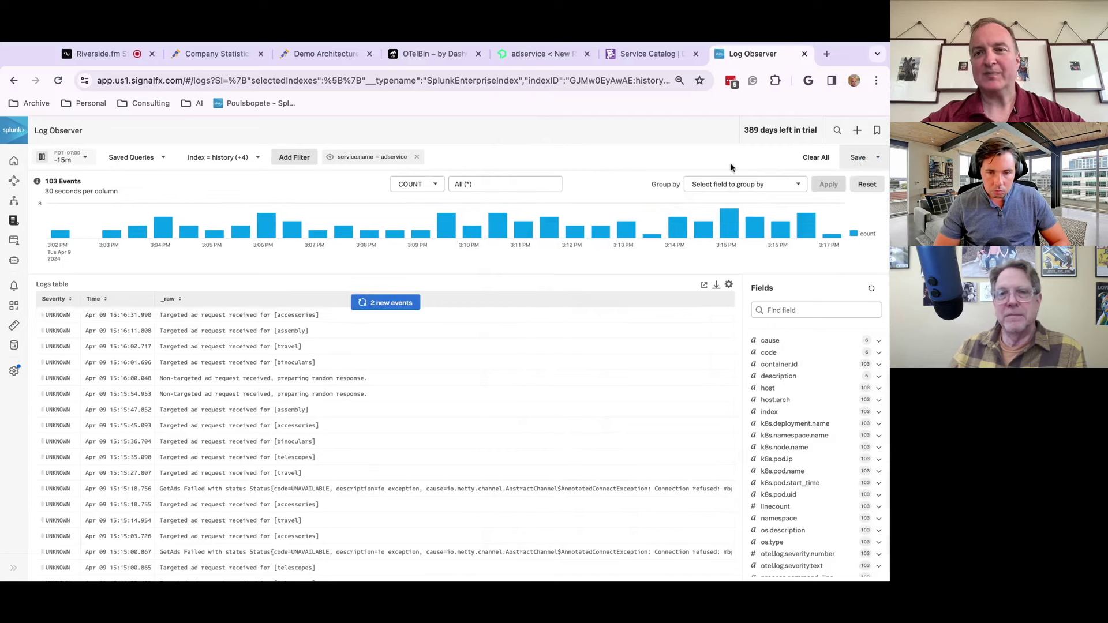
{"action": "left_click", "coordinate": [768, 341]}
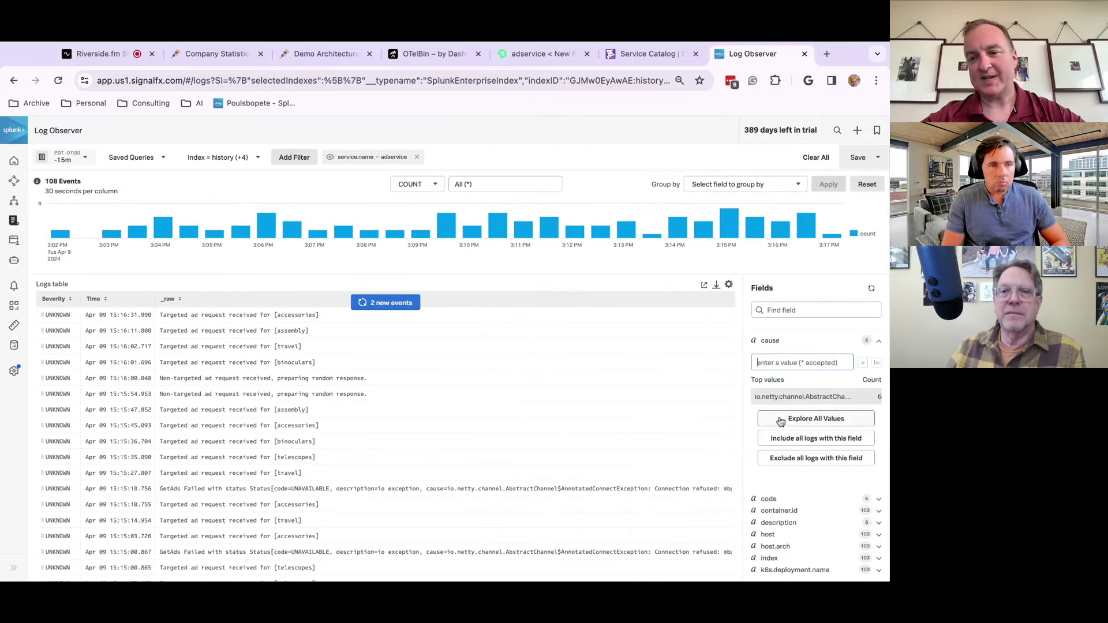
{"action": "left_click", "coordinate": [804, 440]}
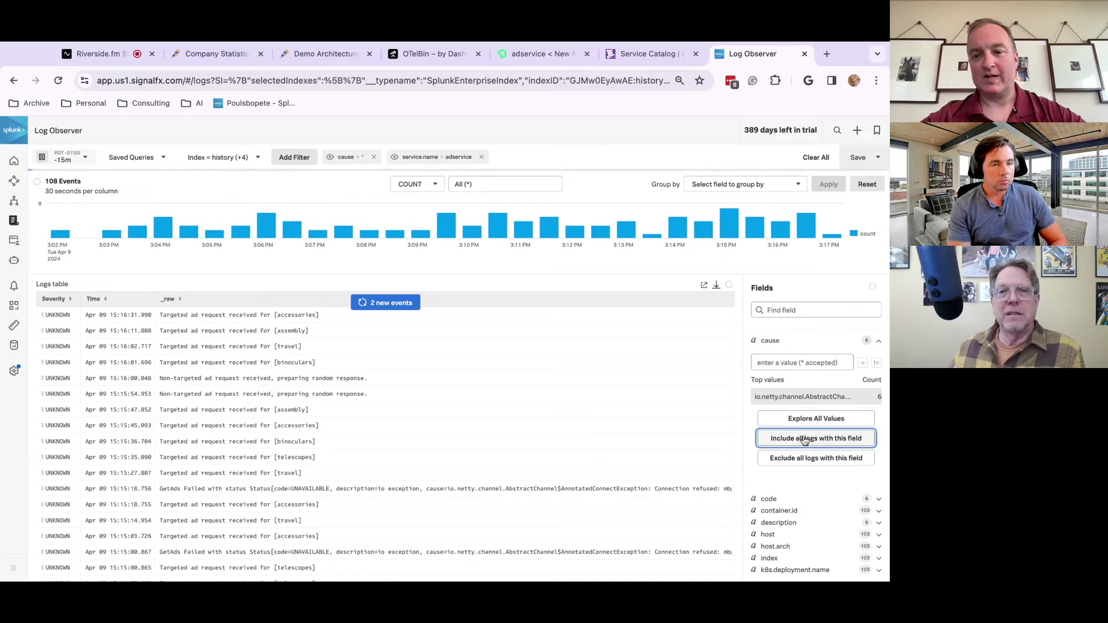
Step: Begin saving the filtered log query, then cancel the Save query form
{"action": "left_click", "coordinate": [866, 159]}
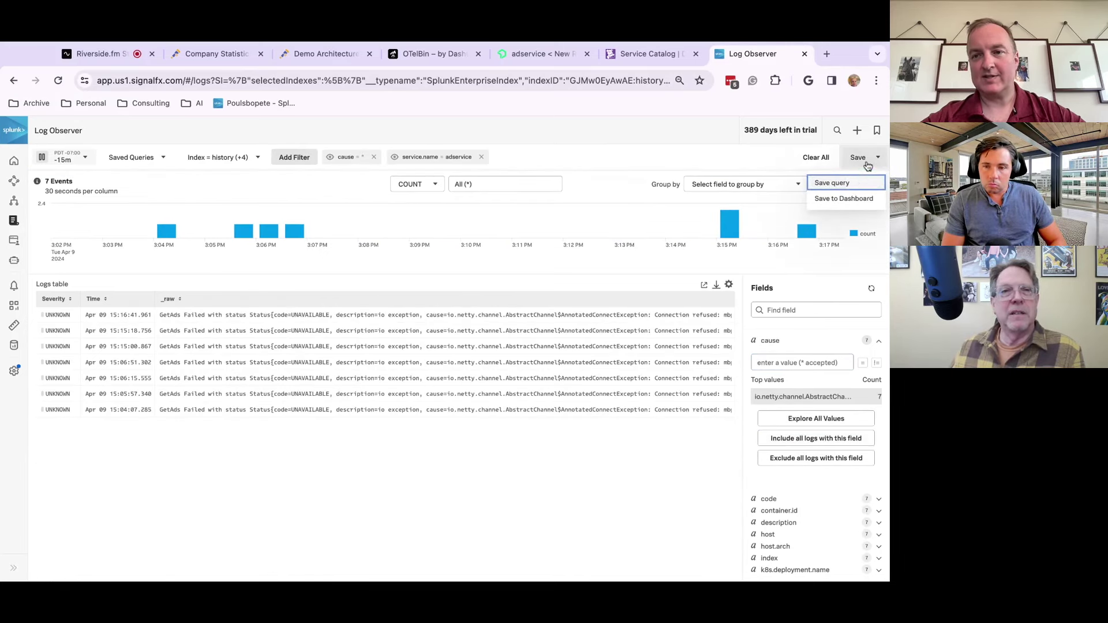
{"action": "left_click", "coordinate": [837, 184]}
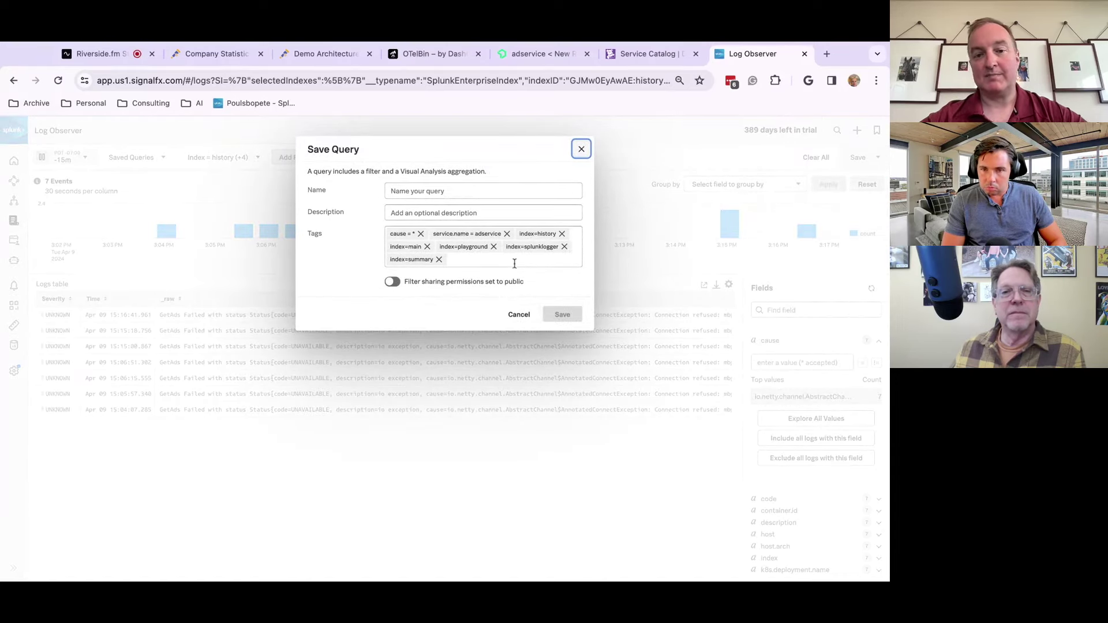
{"action": "left_click", "coordinate": [519, 315]}
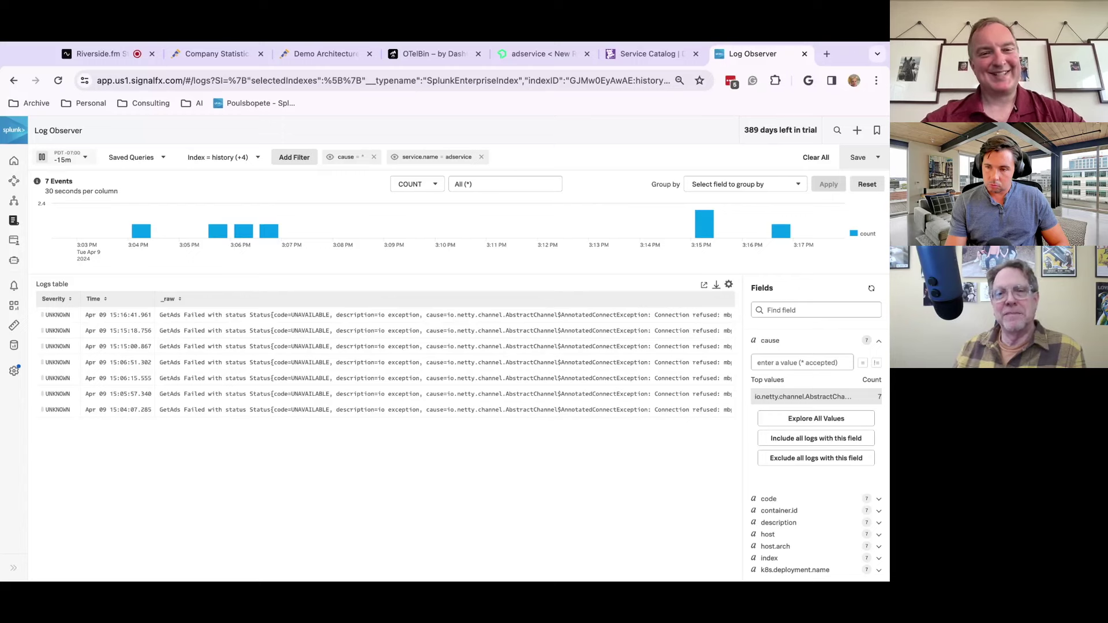
Step: Go to Settings > Metrics Pipeline Management and cancel creating a new rule
{"action": "left_click", "coordinate": [14, 370]}
{"action": "left_click", "coordinate": [74, 462]}
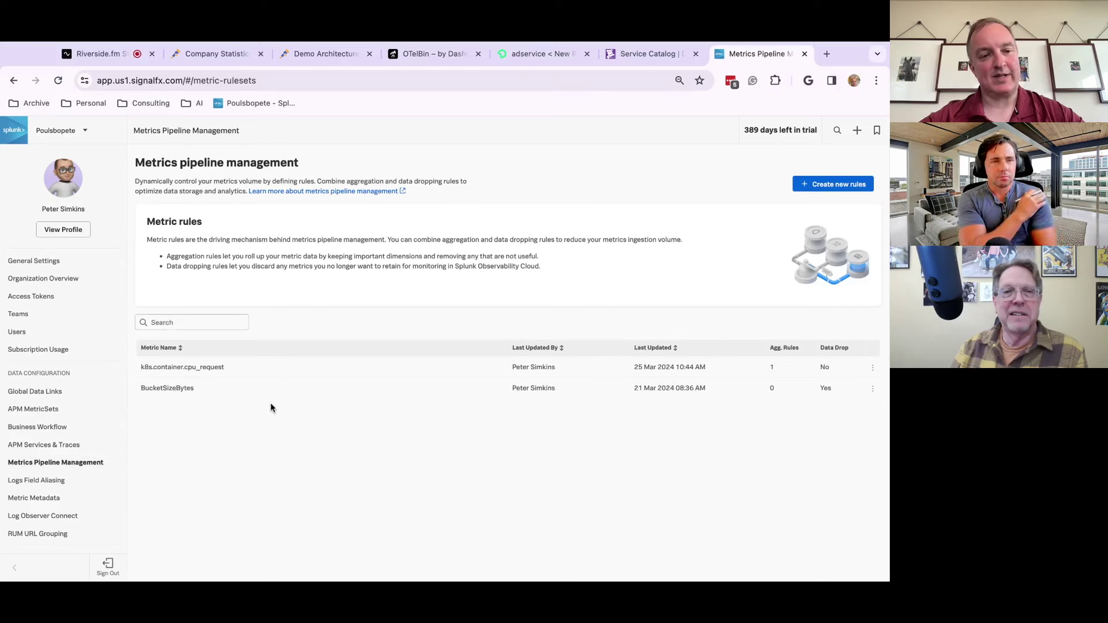
{"action": "left_click", "coordinate": [814, 183]}
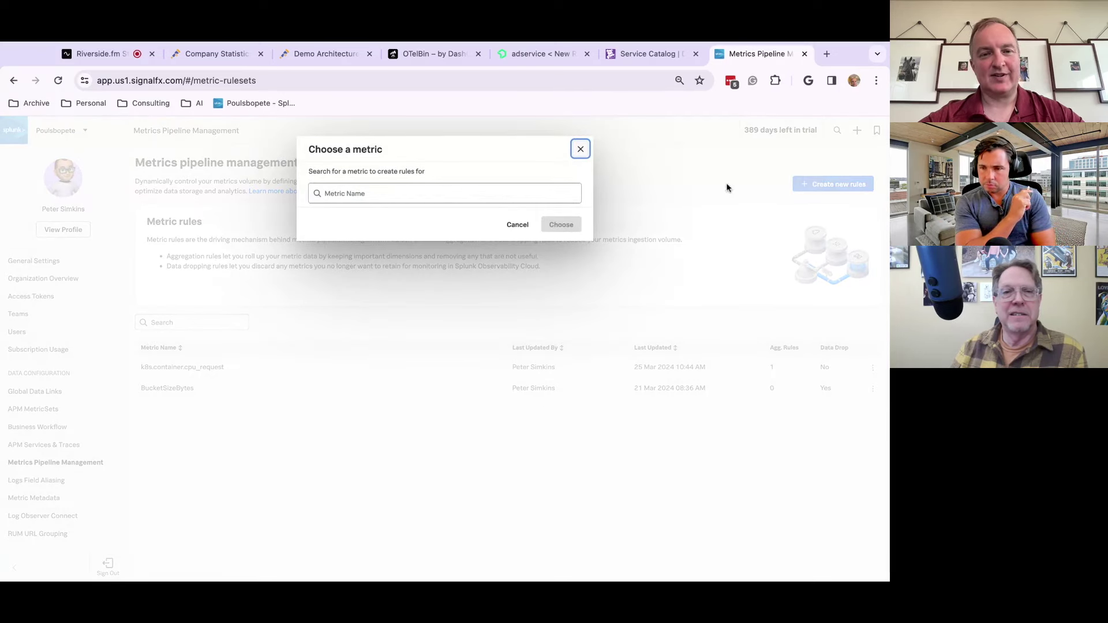
{"action": "left_click", "coordinate": [580, 149]}
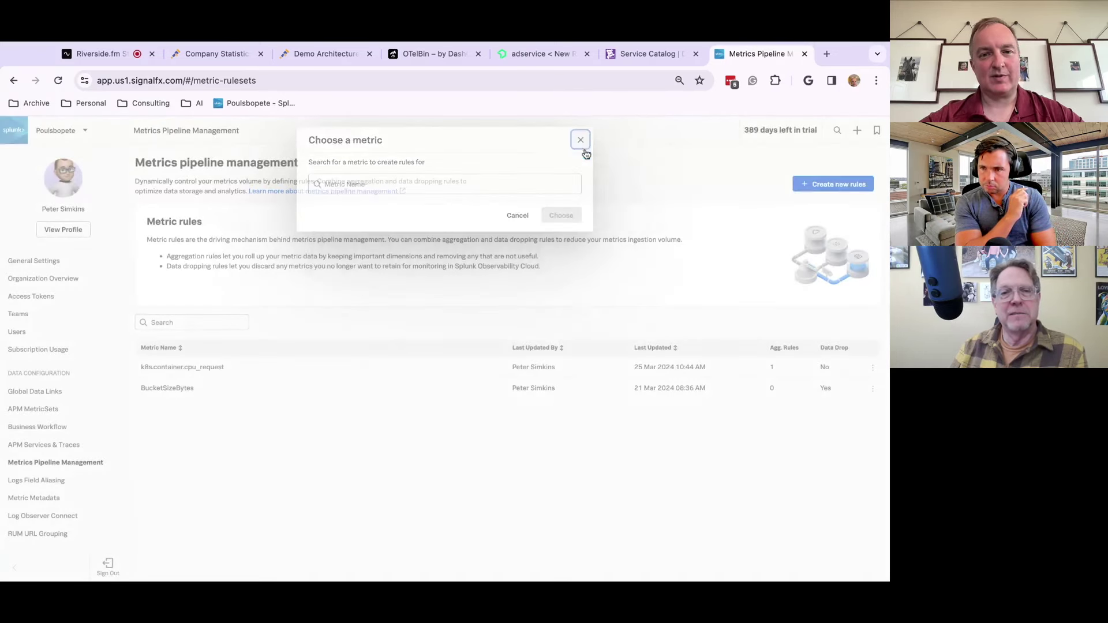
Step: Open the k8s.container.cpu_request rule summary and scroll through its 27 charts
{"action": "left_click", "coordinate": [184, 368]}
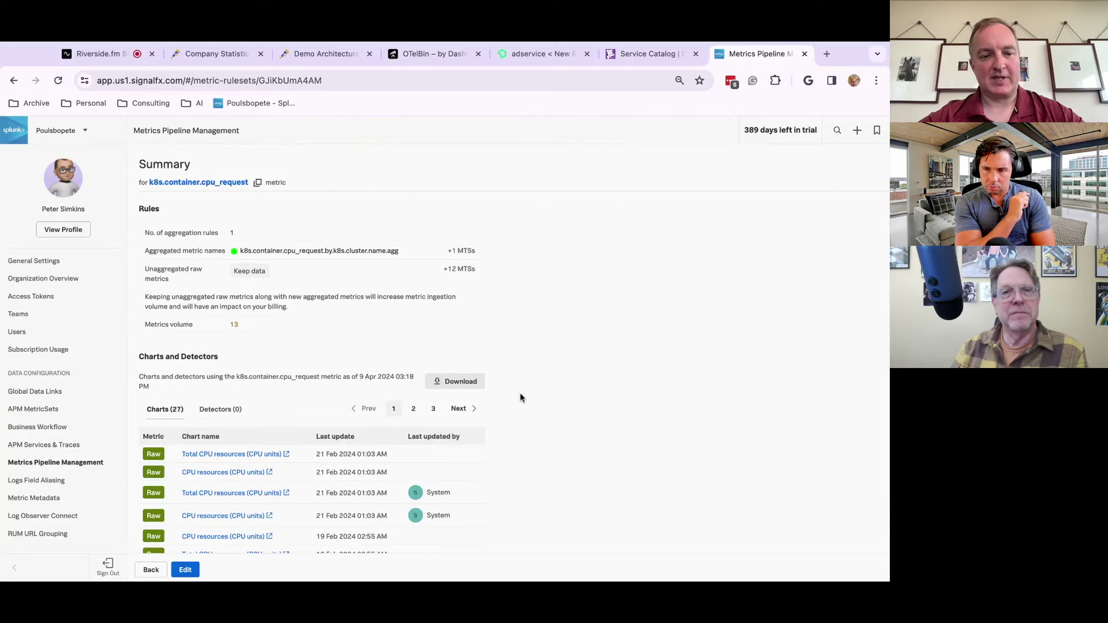
{"action": "scroll", "coordinate": [523, 400], "scroll_direction": "down", "scroll_amount": 2}
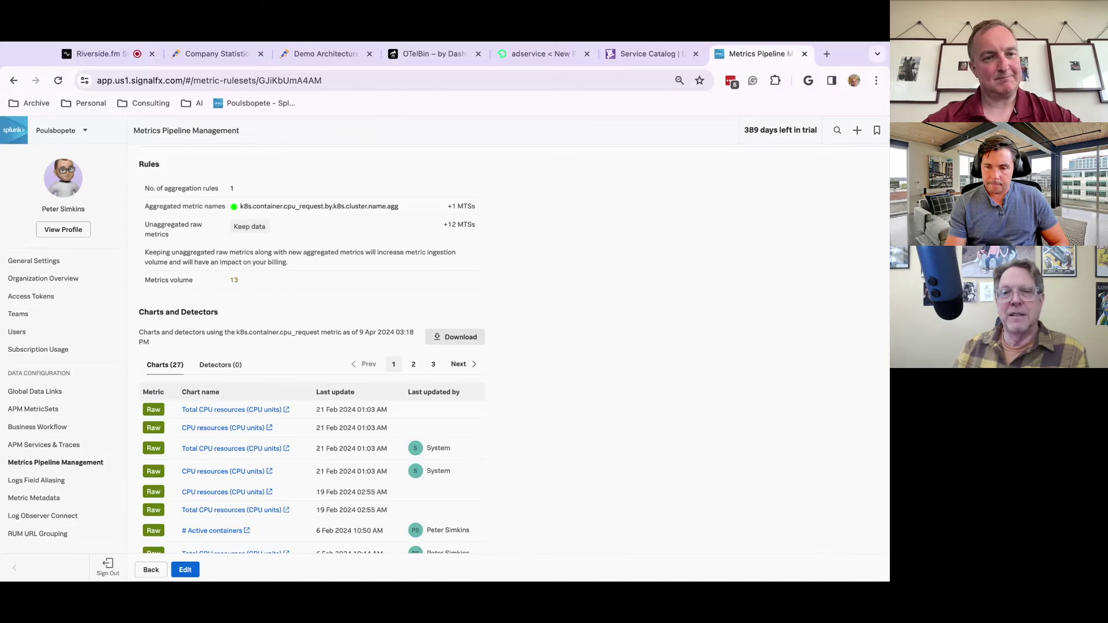
{"action": "scroll", "coordinate": [160, 451], "scroll_direction": "up", "scroll_amount": 2}
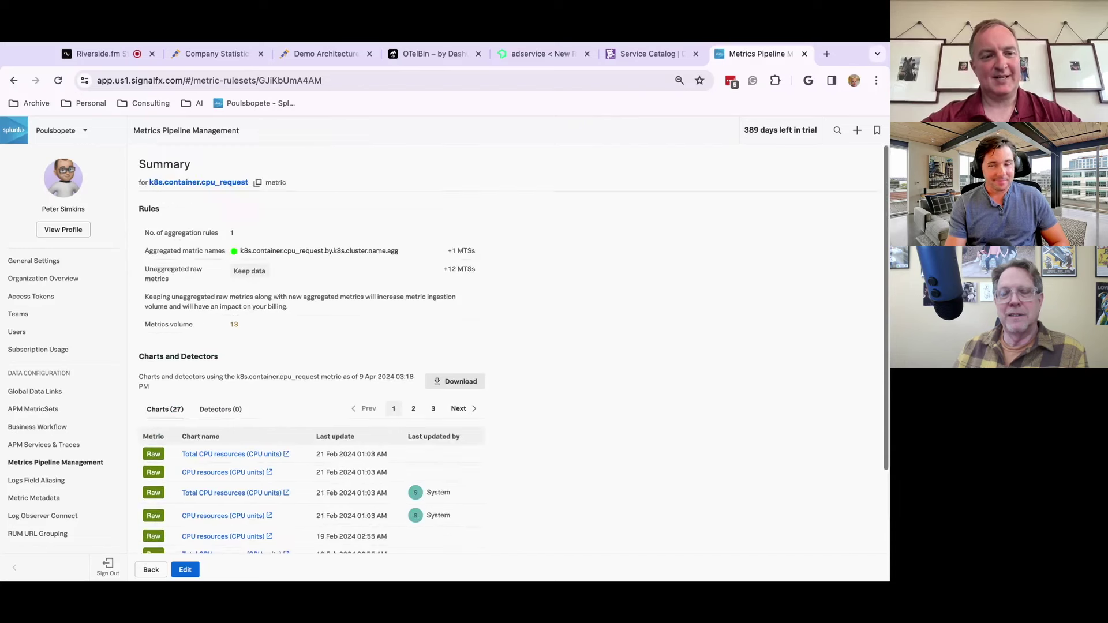
{"action": "left_click", "coordinate": [20, 572]}
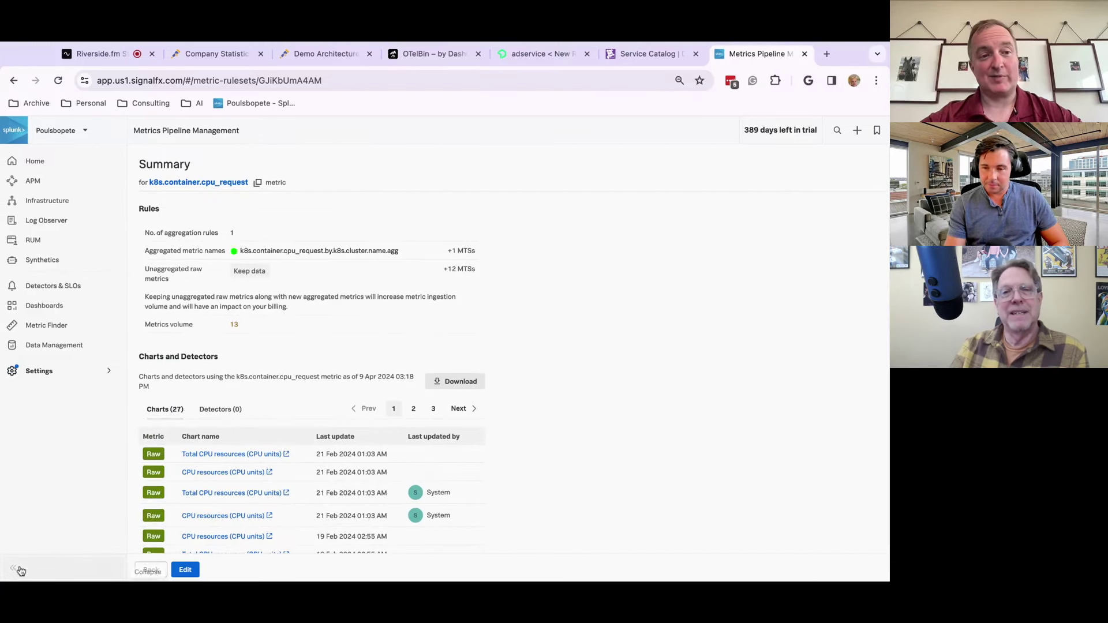
{"action": "left_click", "coordinate": [35, 181]}
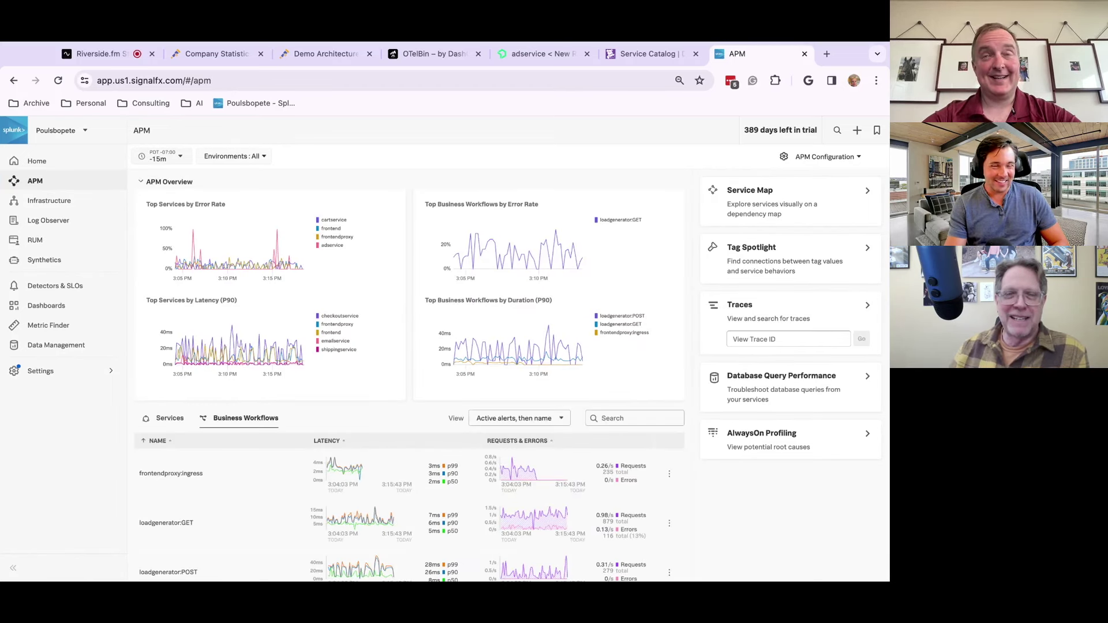
{"action": "left_click", "coordinate": [164, 420]}
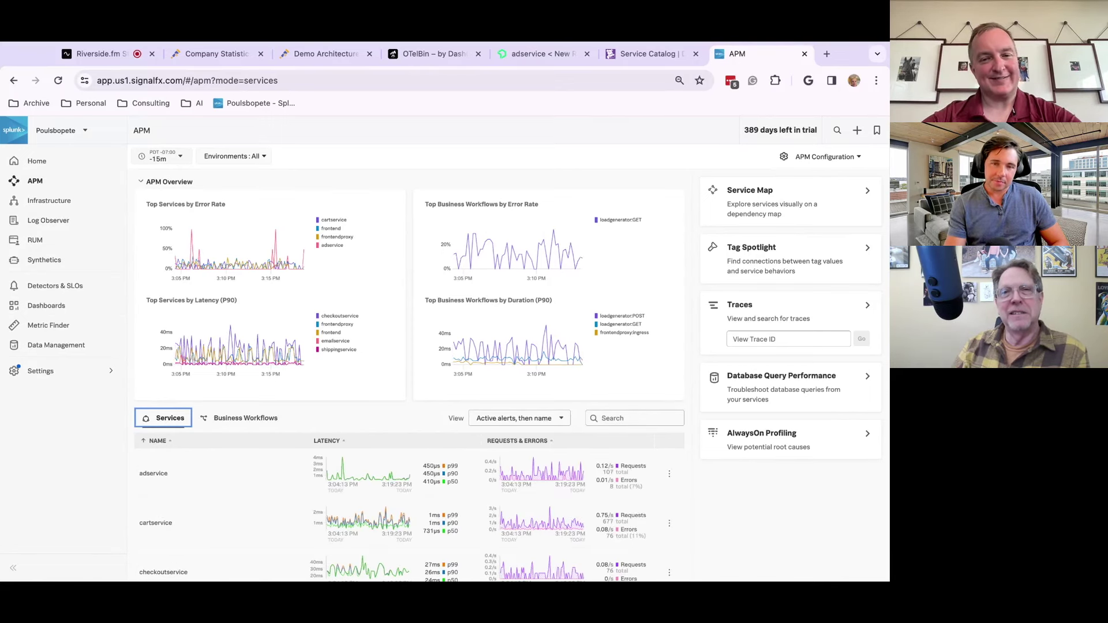
{"action": "left_click", "coordinate": [775, 321]}
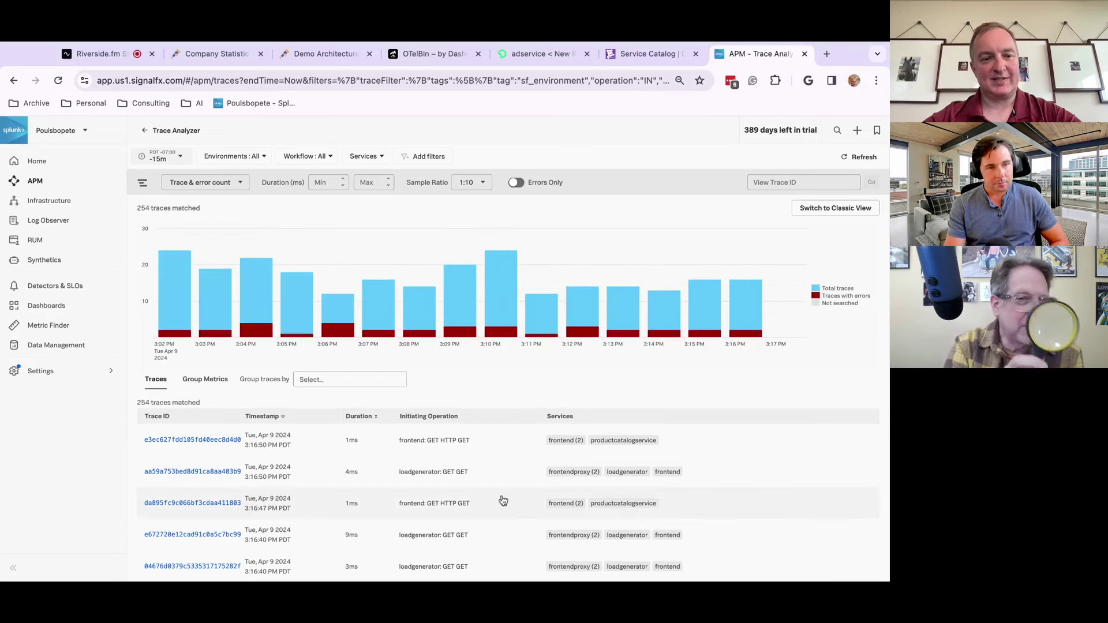
Step: Open the most recent trace ID in a new tab, then return to New Relic's adservice logs
{"action": "left_click", "coordinate": [207, 441]}
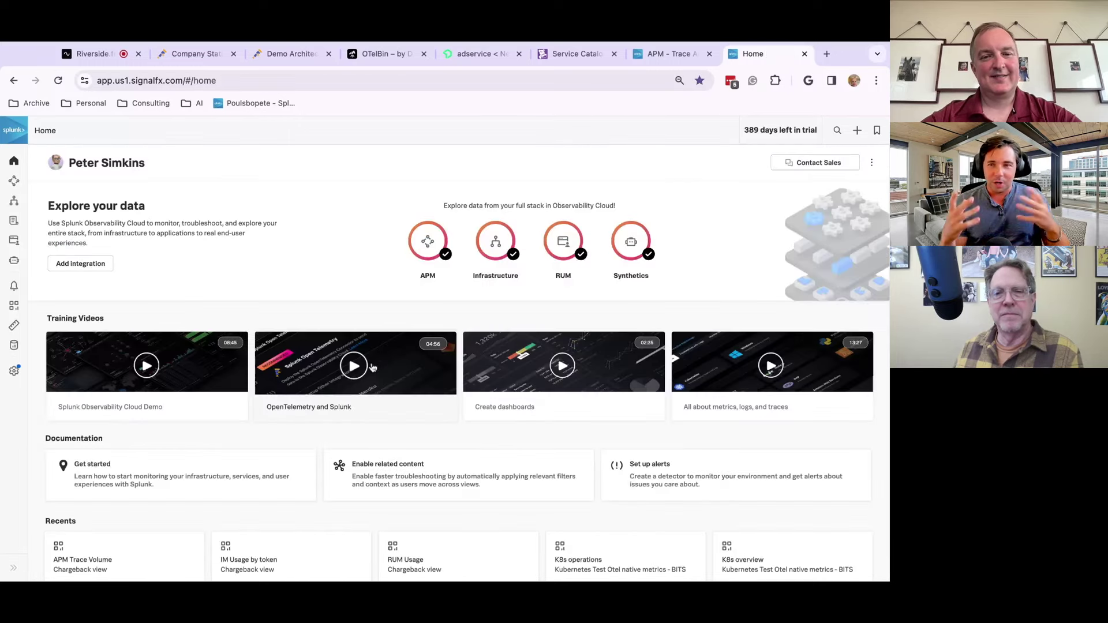
{"action": "left_click", "coordinate": [482, 54]}
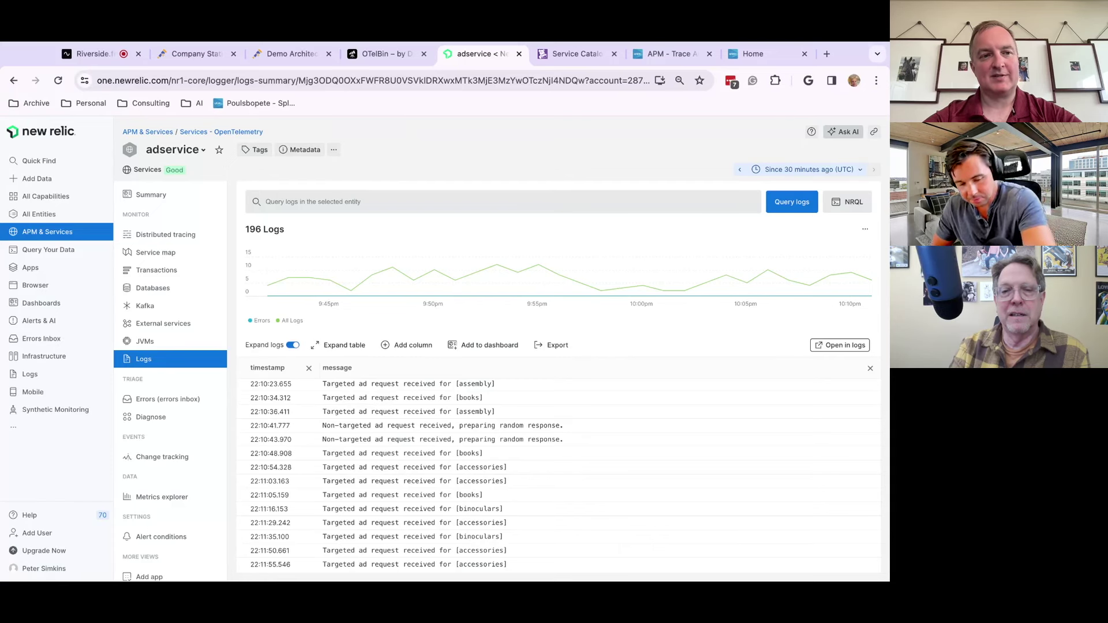
Step: Open the AI assistant panel beside New Relic's 196 adservice logs
{"action": "left_click", "coordinate": [843, 132]}
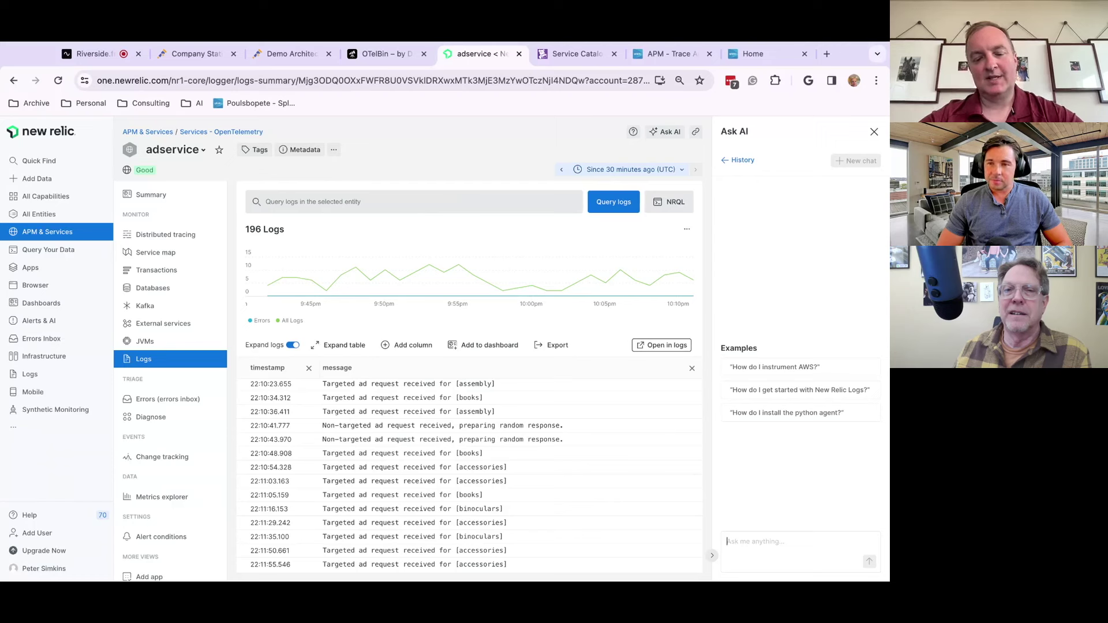
Step: Write the question 'how is poulsbopete.com' in the Ask AI box
{"action": "left_click", "coordinate": [750, 542]}
{"action": "type", "text": "how"}
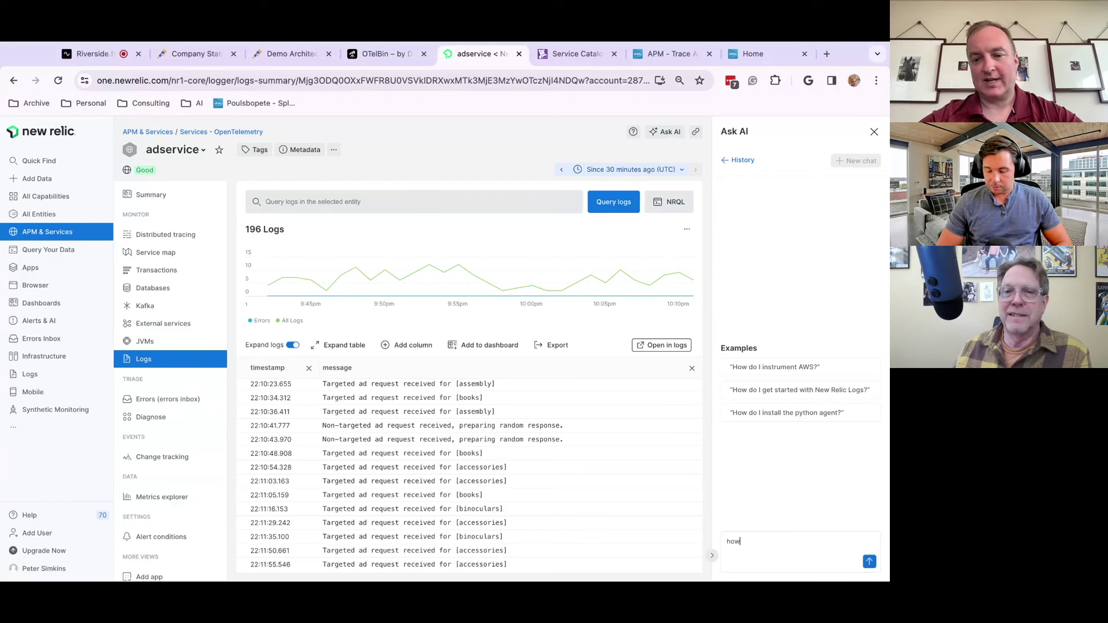
{"action": "type", "text": " is p"}
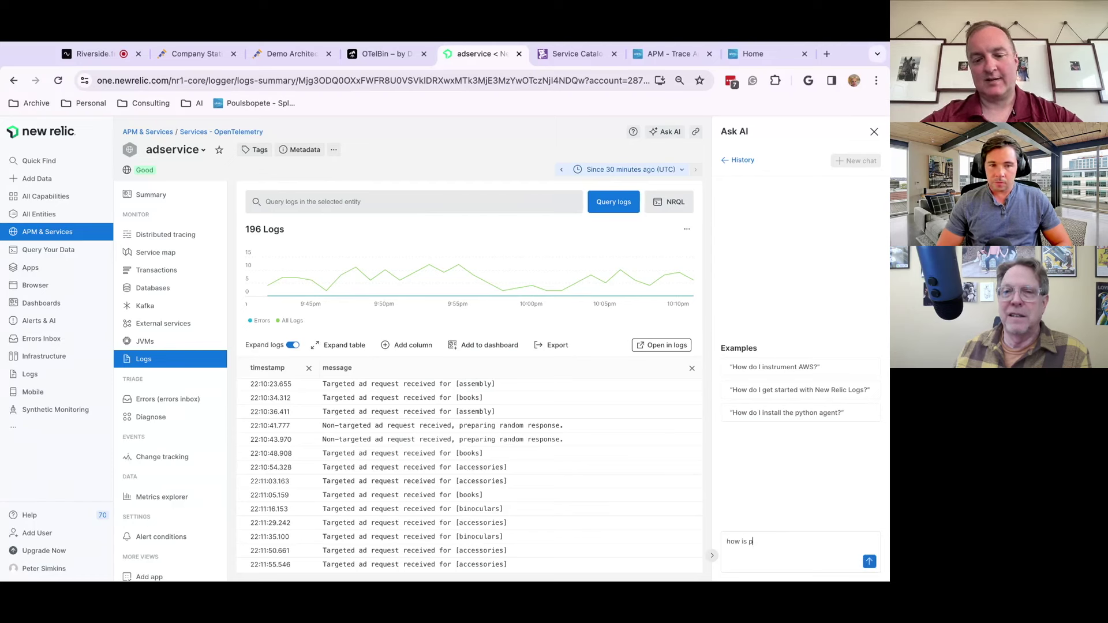
{"action": "type", "text": "er"}
{"action": "key", "text": "BackSpace"}
{"action": "key", "text": "BackSpace"}
{"action": "type", "text": "ou"}
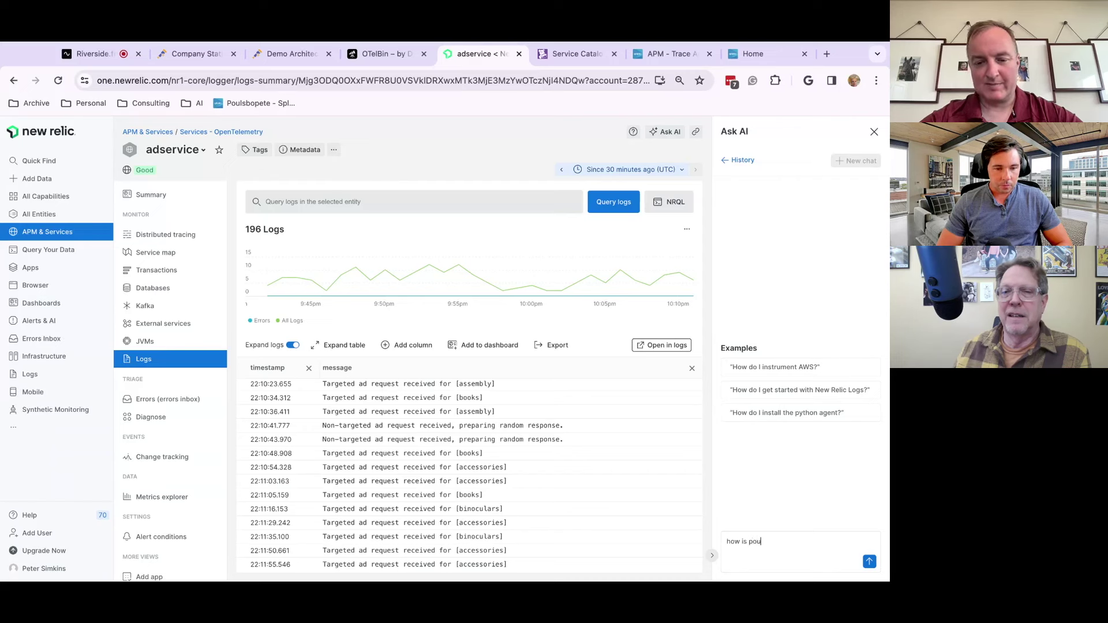
{"action": "type", "text": "lsbope"}
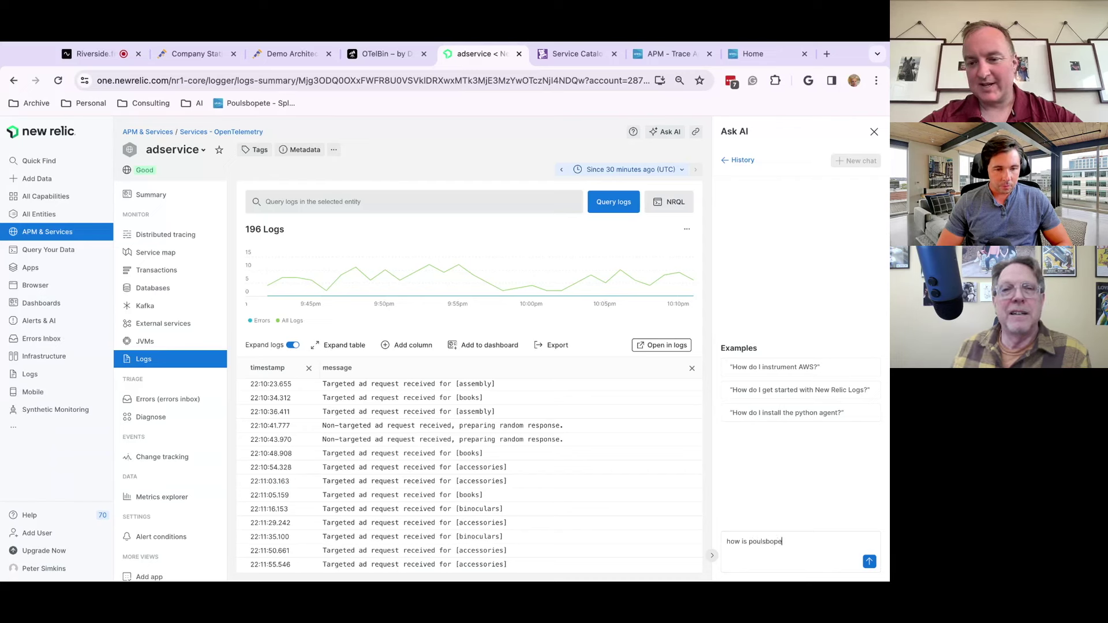
{"action": "type", "text": "te.com"}
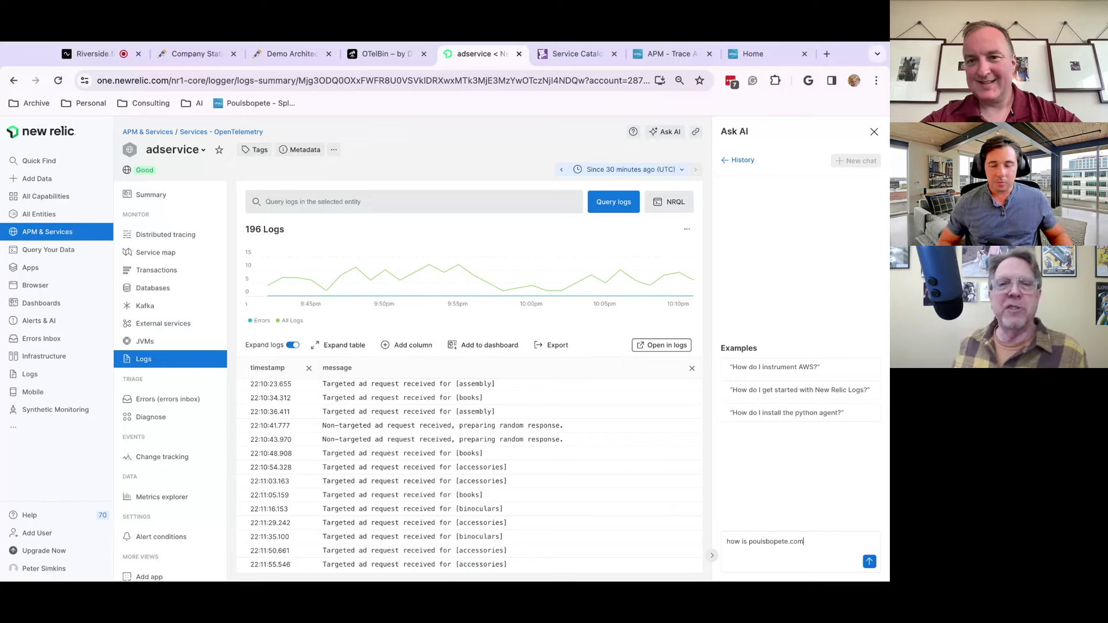
{"action": "left_click", "coordinate": [827, 54]}
Step: Load the poulsbopete.com blog in the new tab from the 'pou' suggestion
{"action": "type", "text": "pou"}
{"action": "key", "text": "Return"}
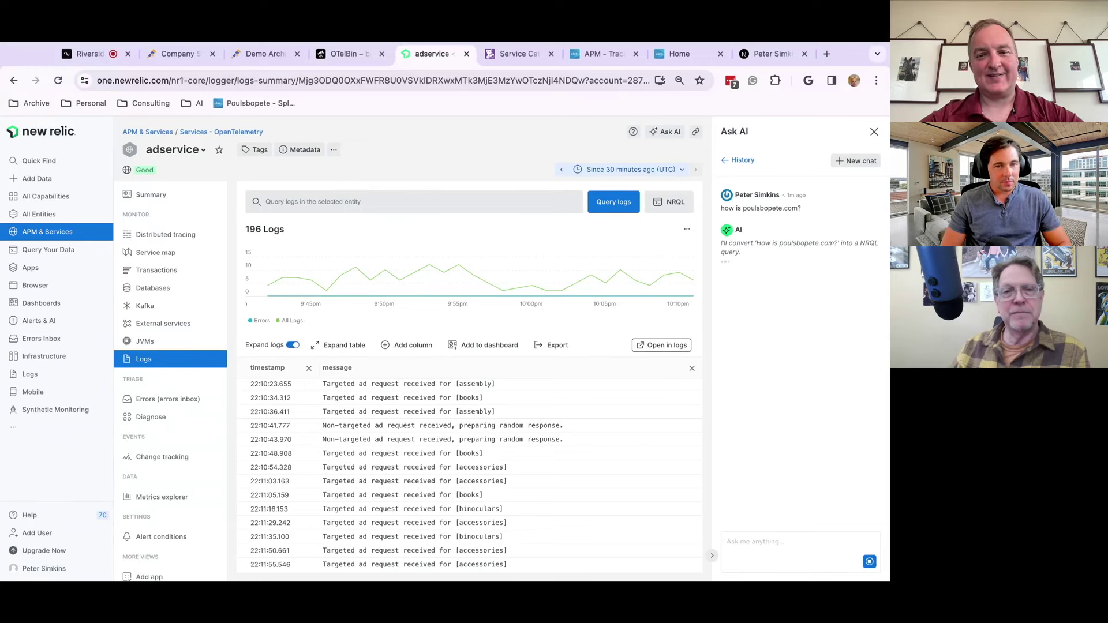
Step: Zoom the page in twice and scroll Ask AI to read the SyntheticCheck NRQL query
{"action": "key", "text": "super+plus"}
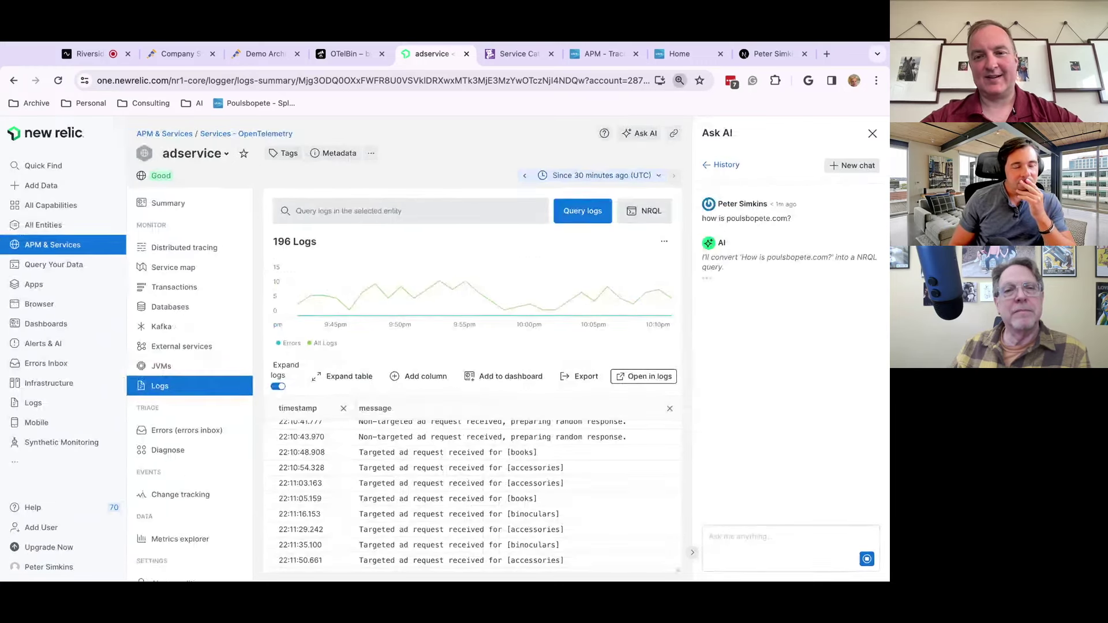
{"action": "key", "text": "super+plus"}
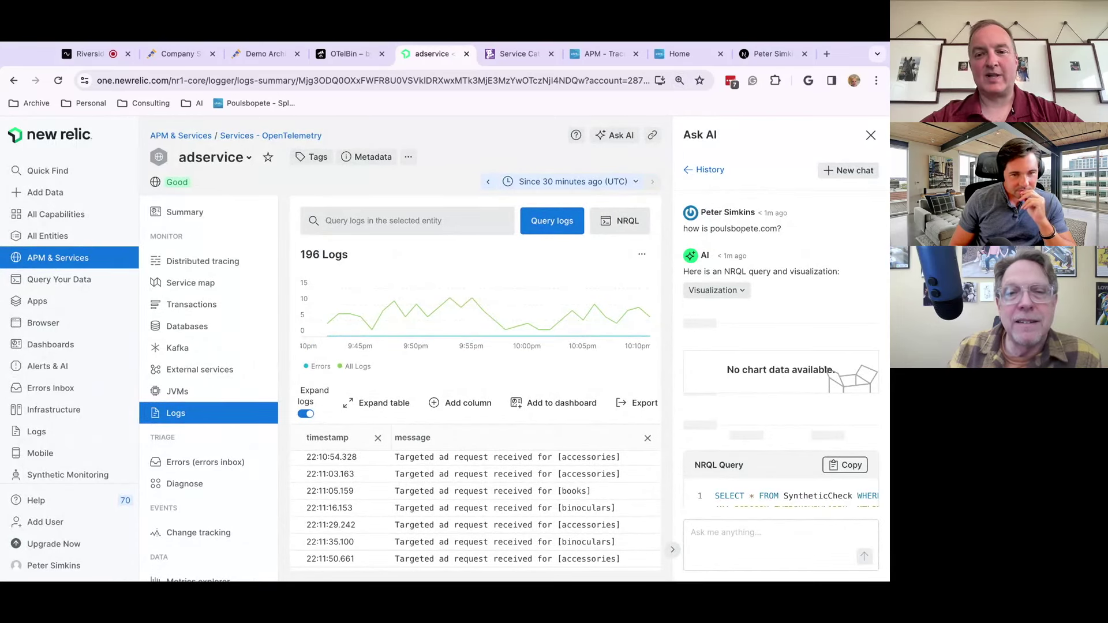
{"action": "scroll", "coordinate": [777, 484], "scroll_direction": "down", "scroll_amount": 1}
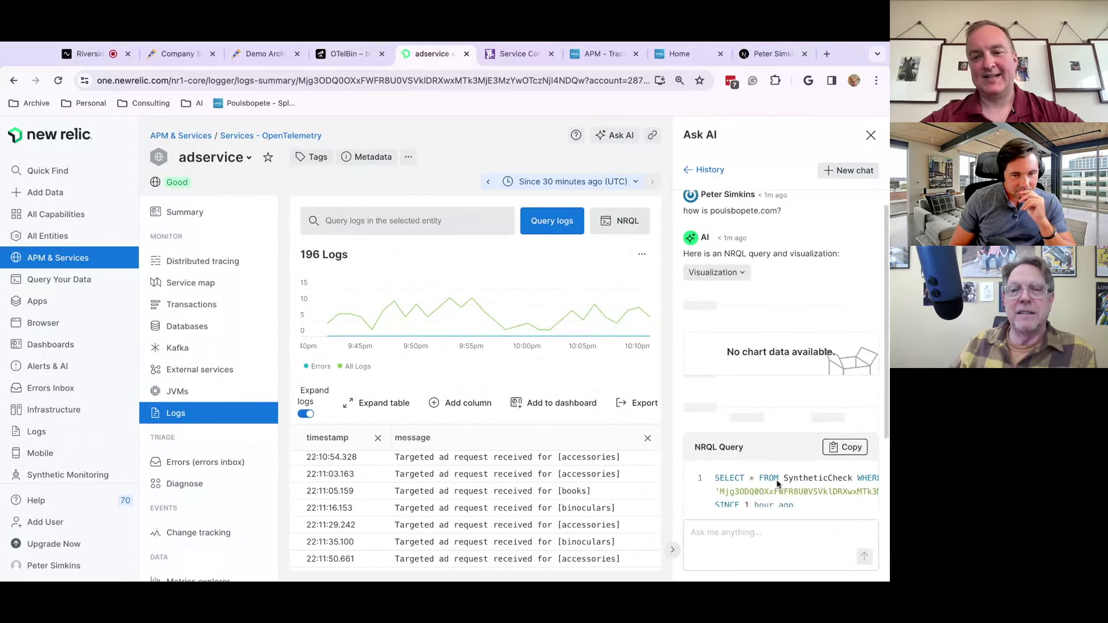
{"action": "scroll", "coordinate": [778, 484], "scroll_direction": "down", "scroll_amount": 3}
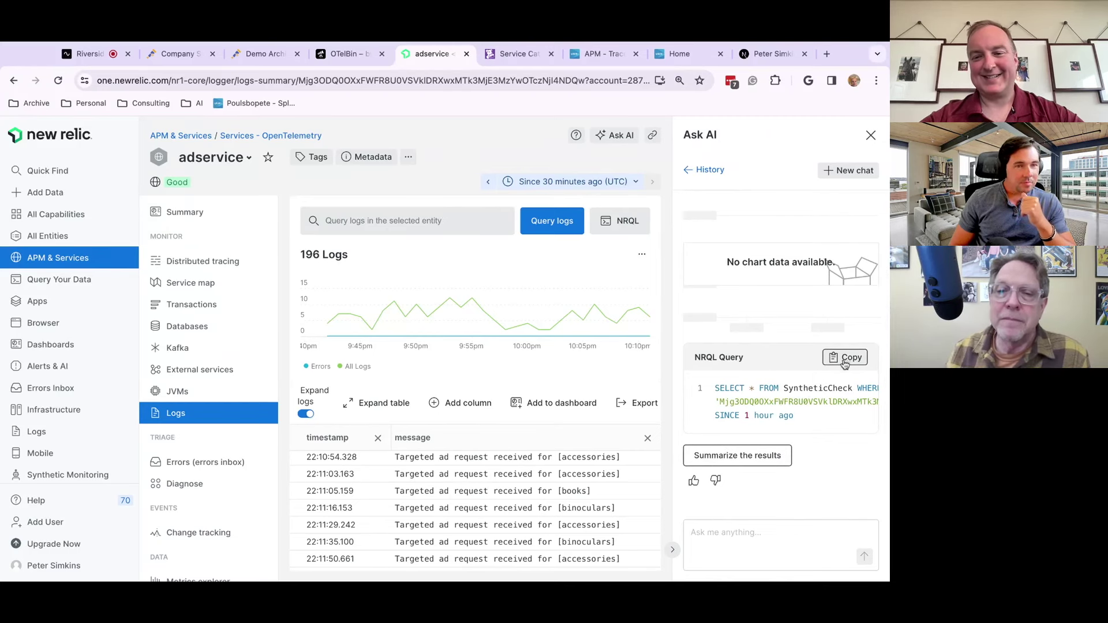
{"action": "left_click", "coordinate": [740, 536]}
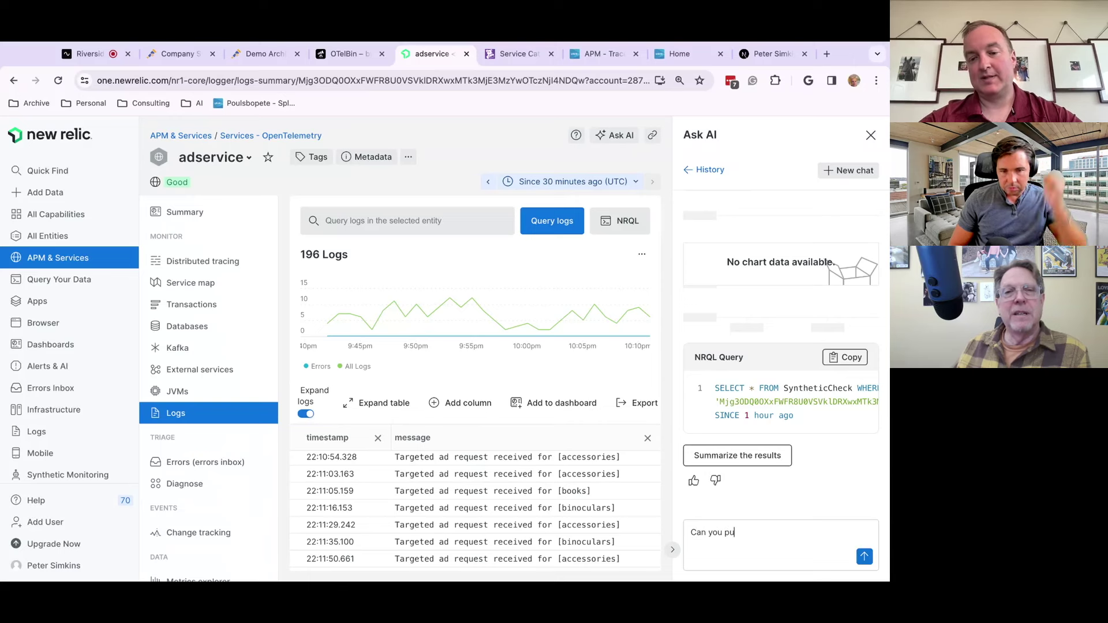
Step: Send Ask AI the follow-up 'Can you put this into a report?'
{"action": "type", "text": "this "}
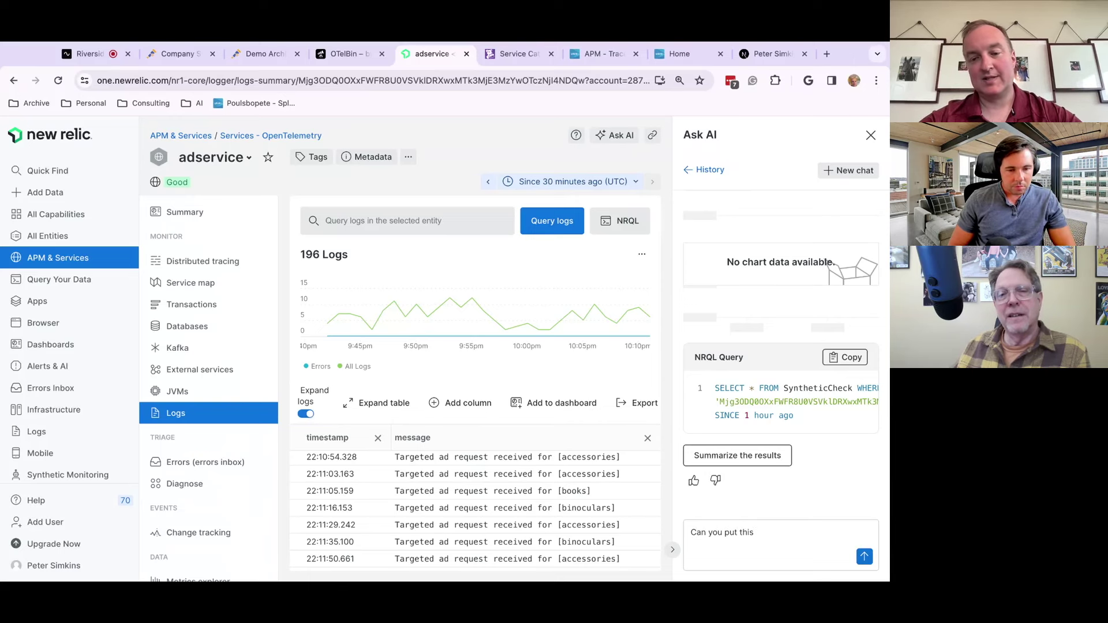
{"action": "type", "text": "into a repot"}
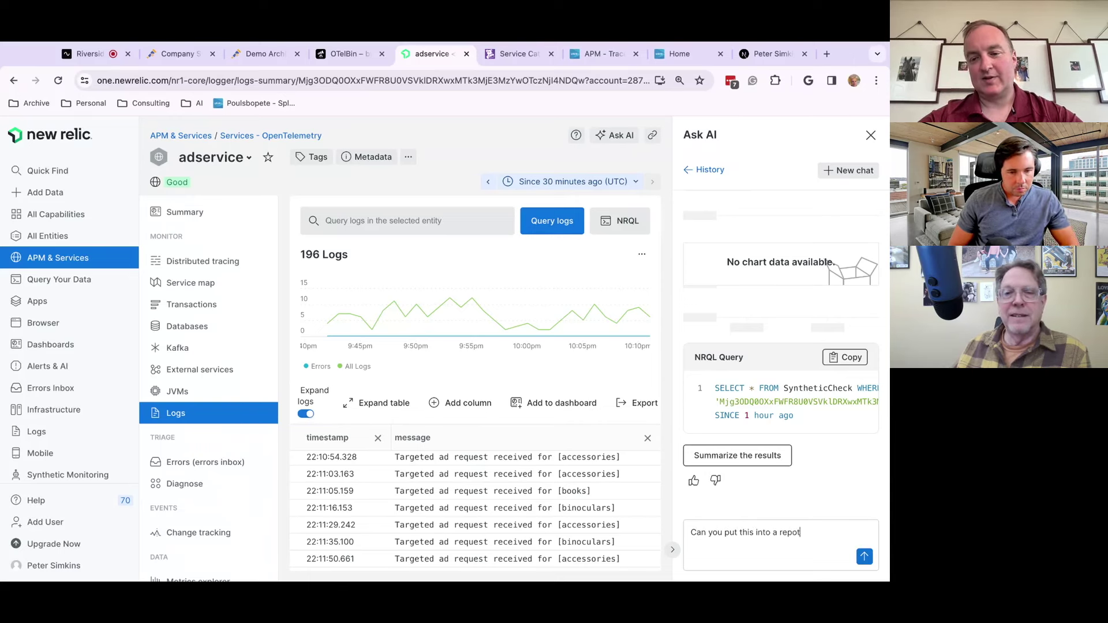
{"action": "key", "text": "BackSpace"}
{"action": "type", "text": "rt?"}
{"action": "key", "text": "Return"}
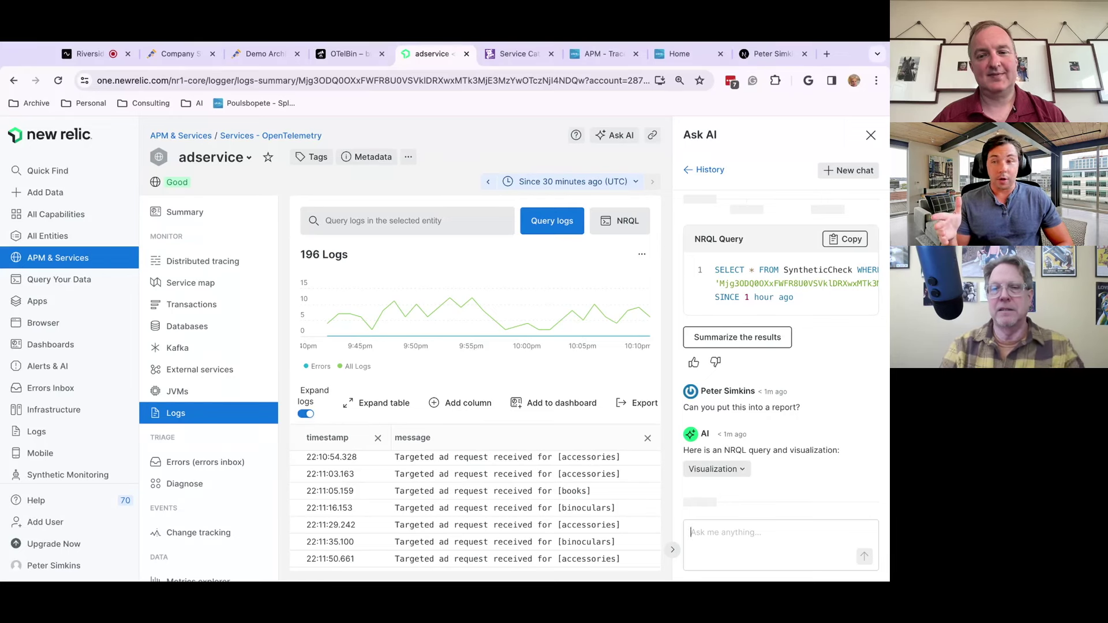
{"action": "left_click", "coordinate": [745, 478]}
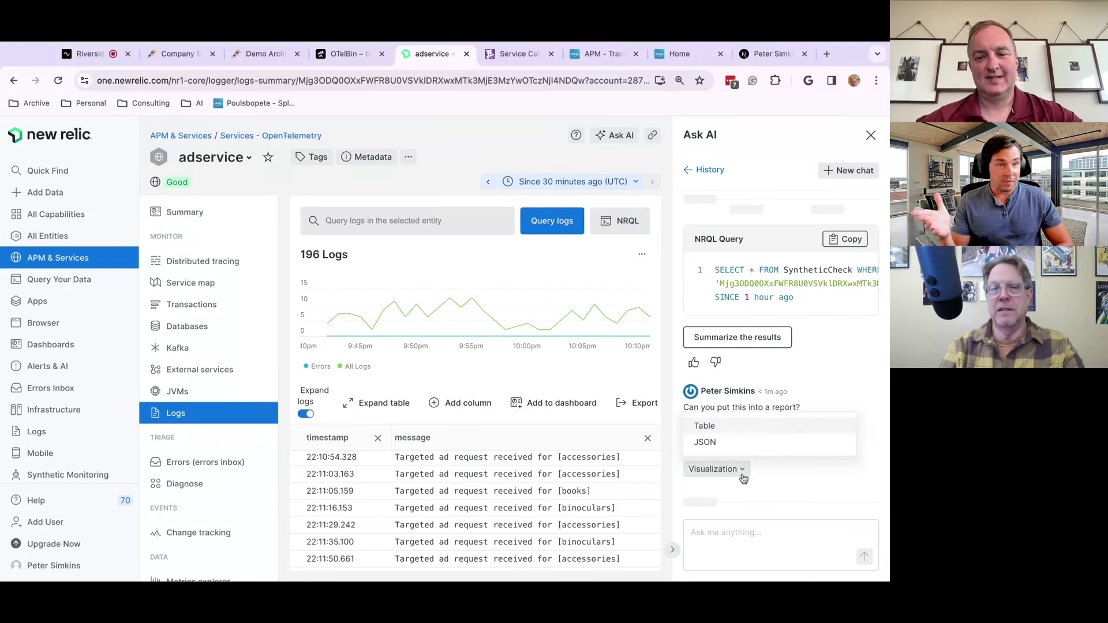
{"action": "left_click", "coordinate": [813, 493]}
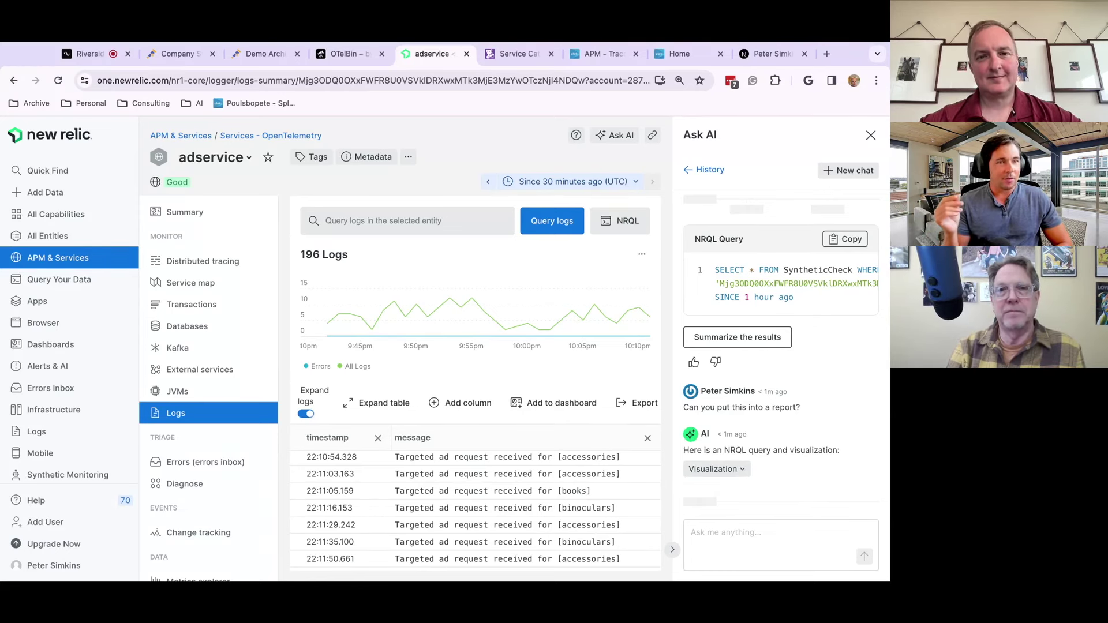
{"action": "left_click", "coordinate": [597, 56]}
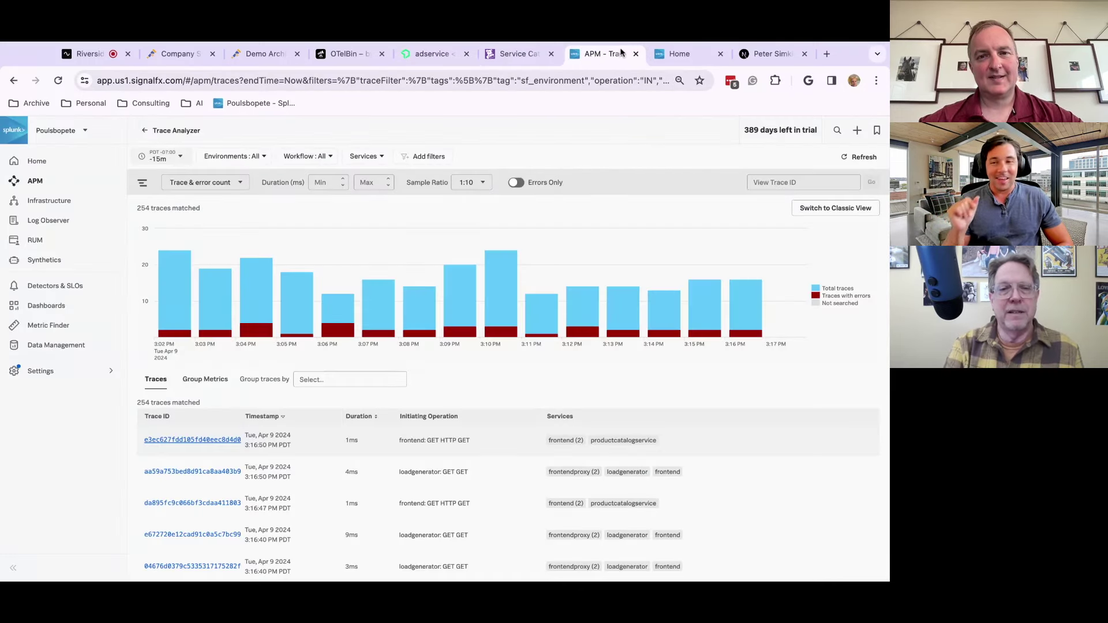
{"action": "left_click", "coordinate": [431, 55]}
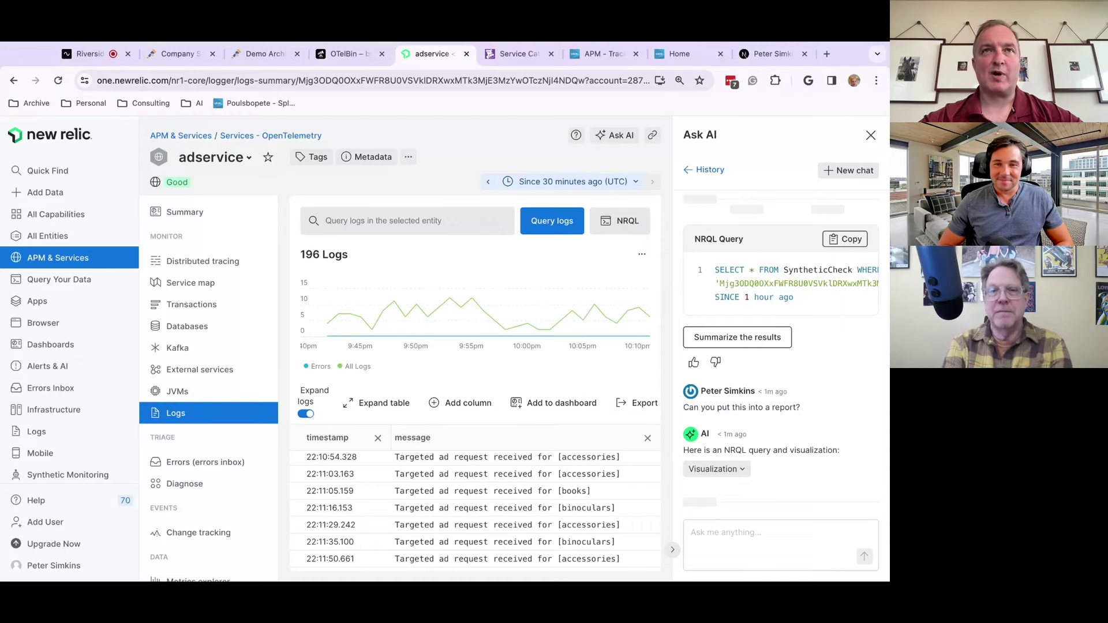
Step: Open the adservice logs query as NRQL in the New Relic query builder
{"action": "left_click", "coordinate": [619, 225]}
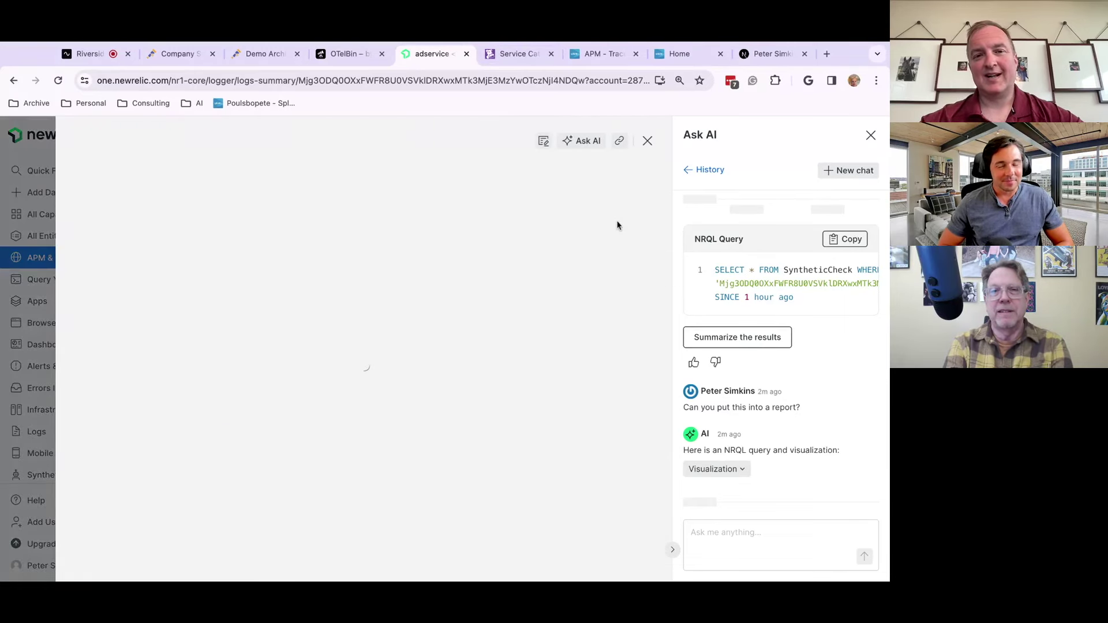